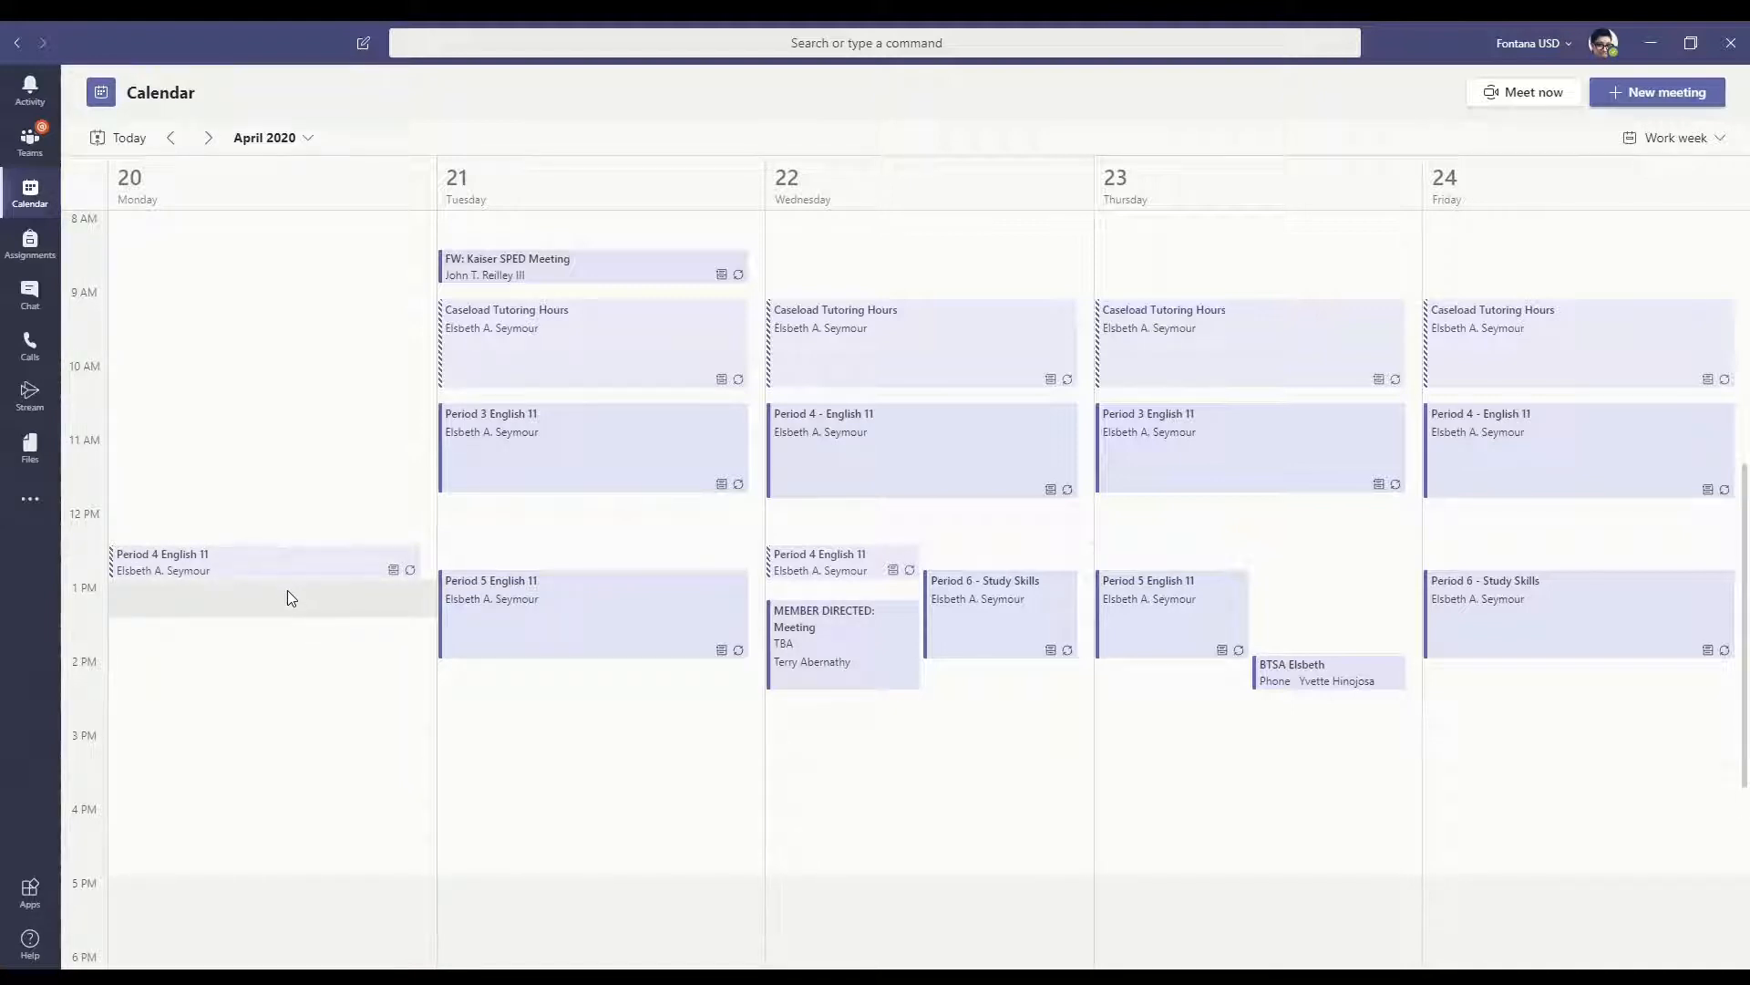
Start a new meeting from the calendar and title it English 11
click(32, 196)
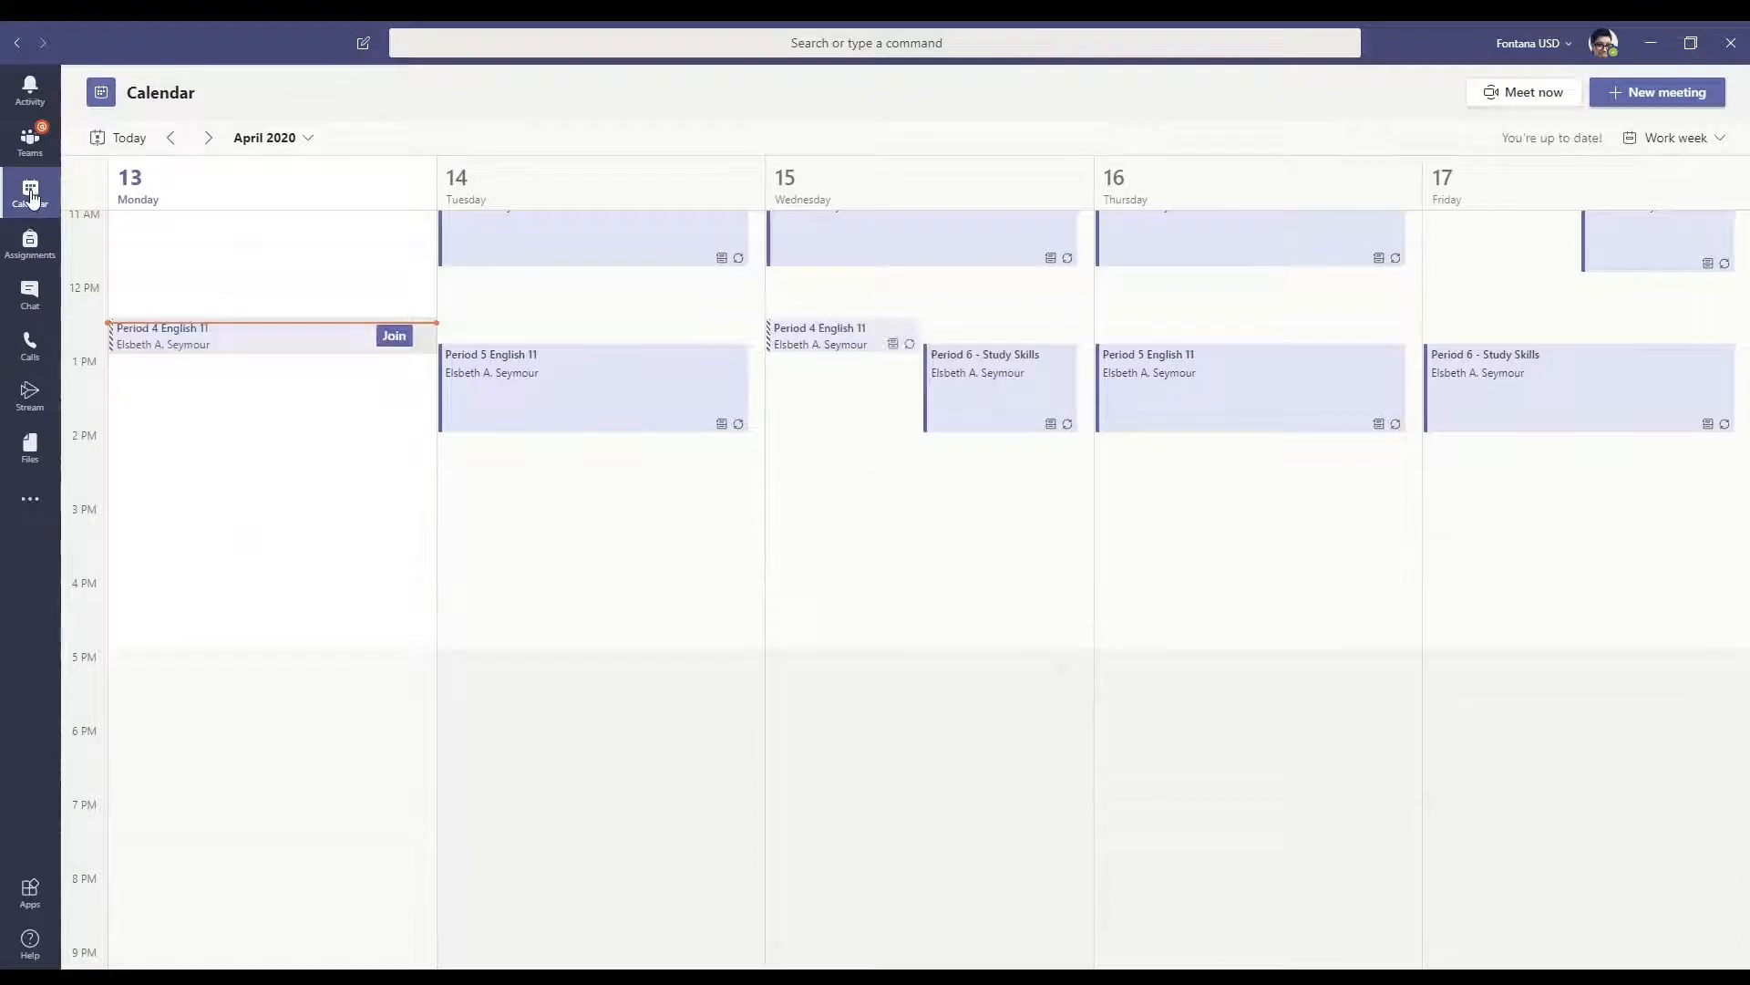
scroll(551, 617, up, 4)
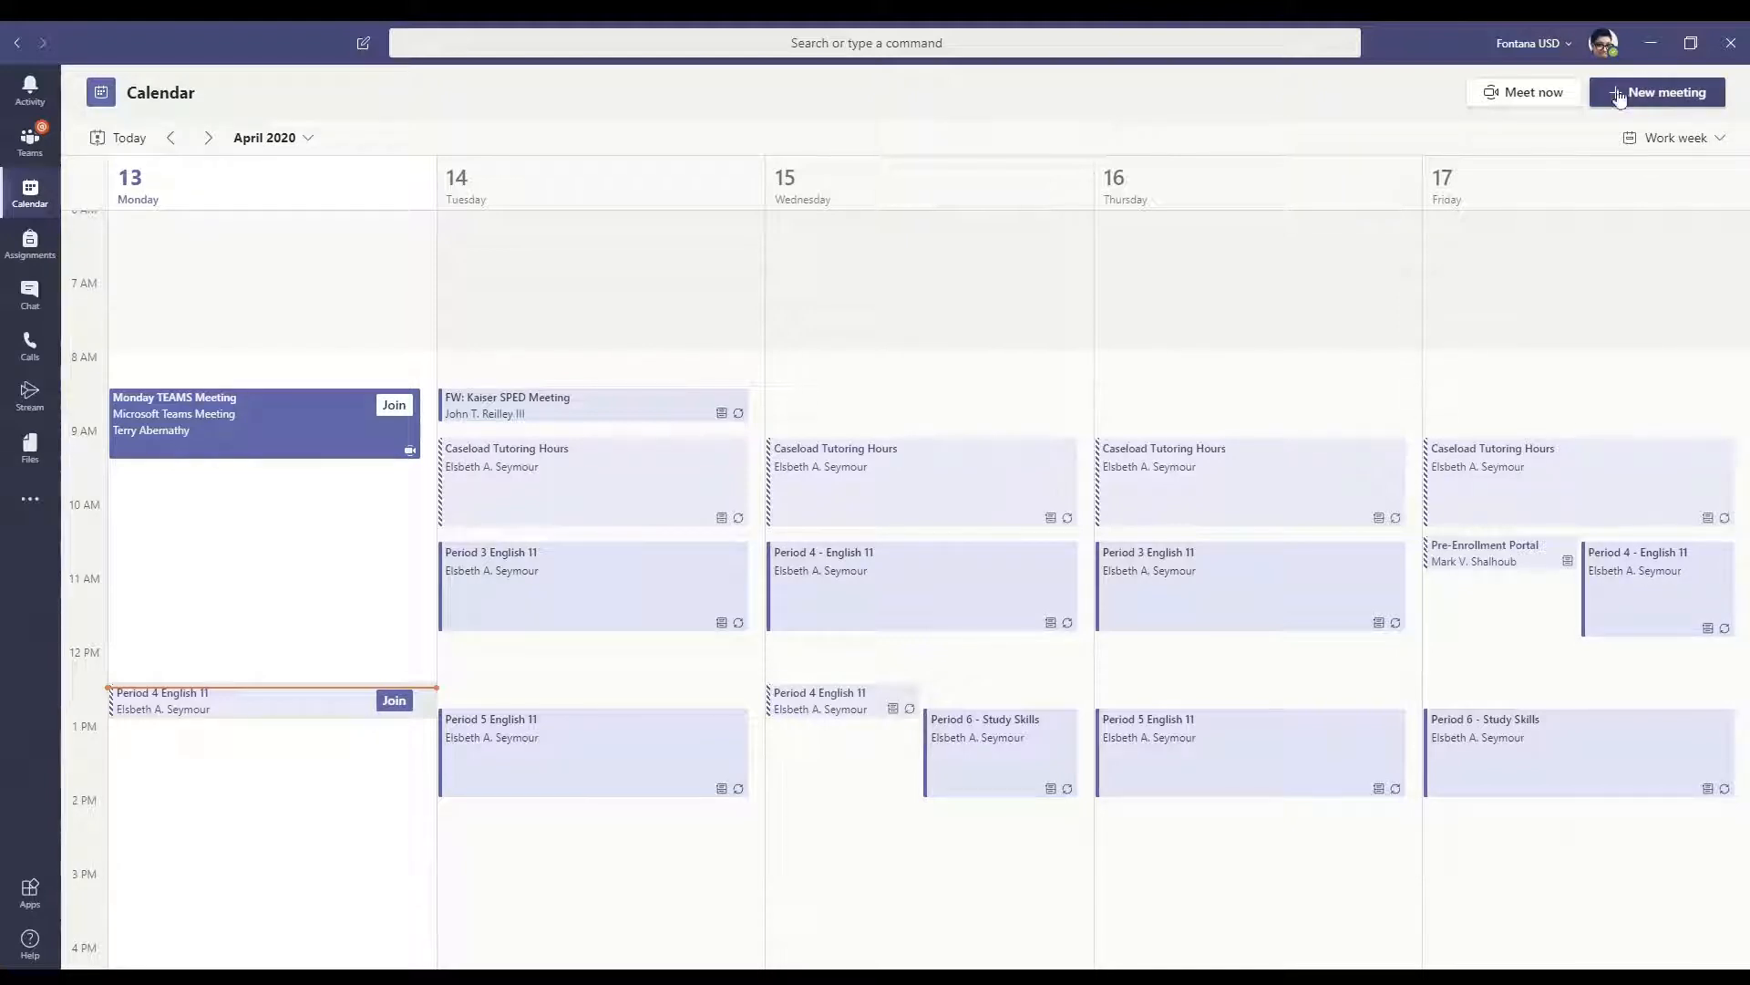
click(1663, 100)
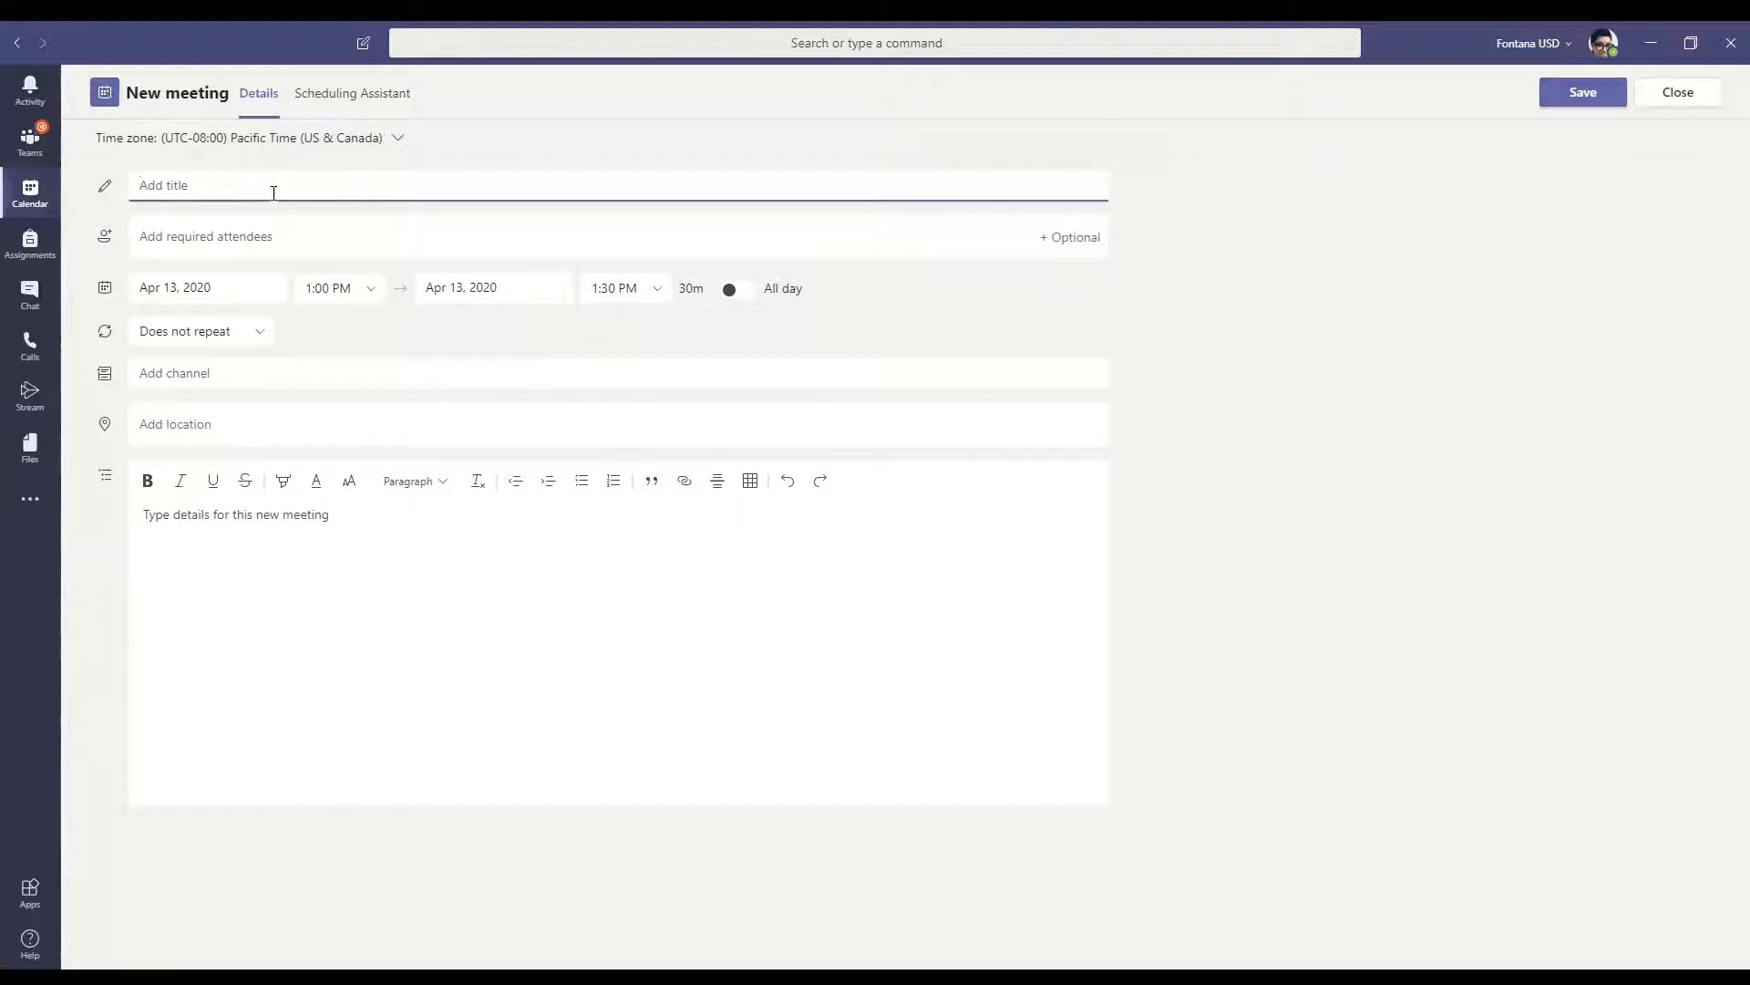
text(English 11)
click(223, 286)
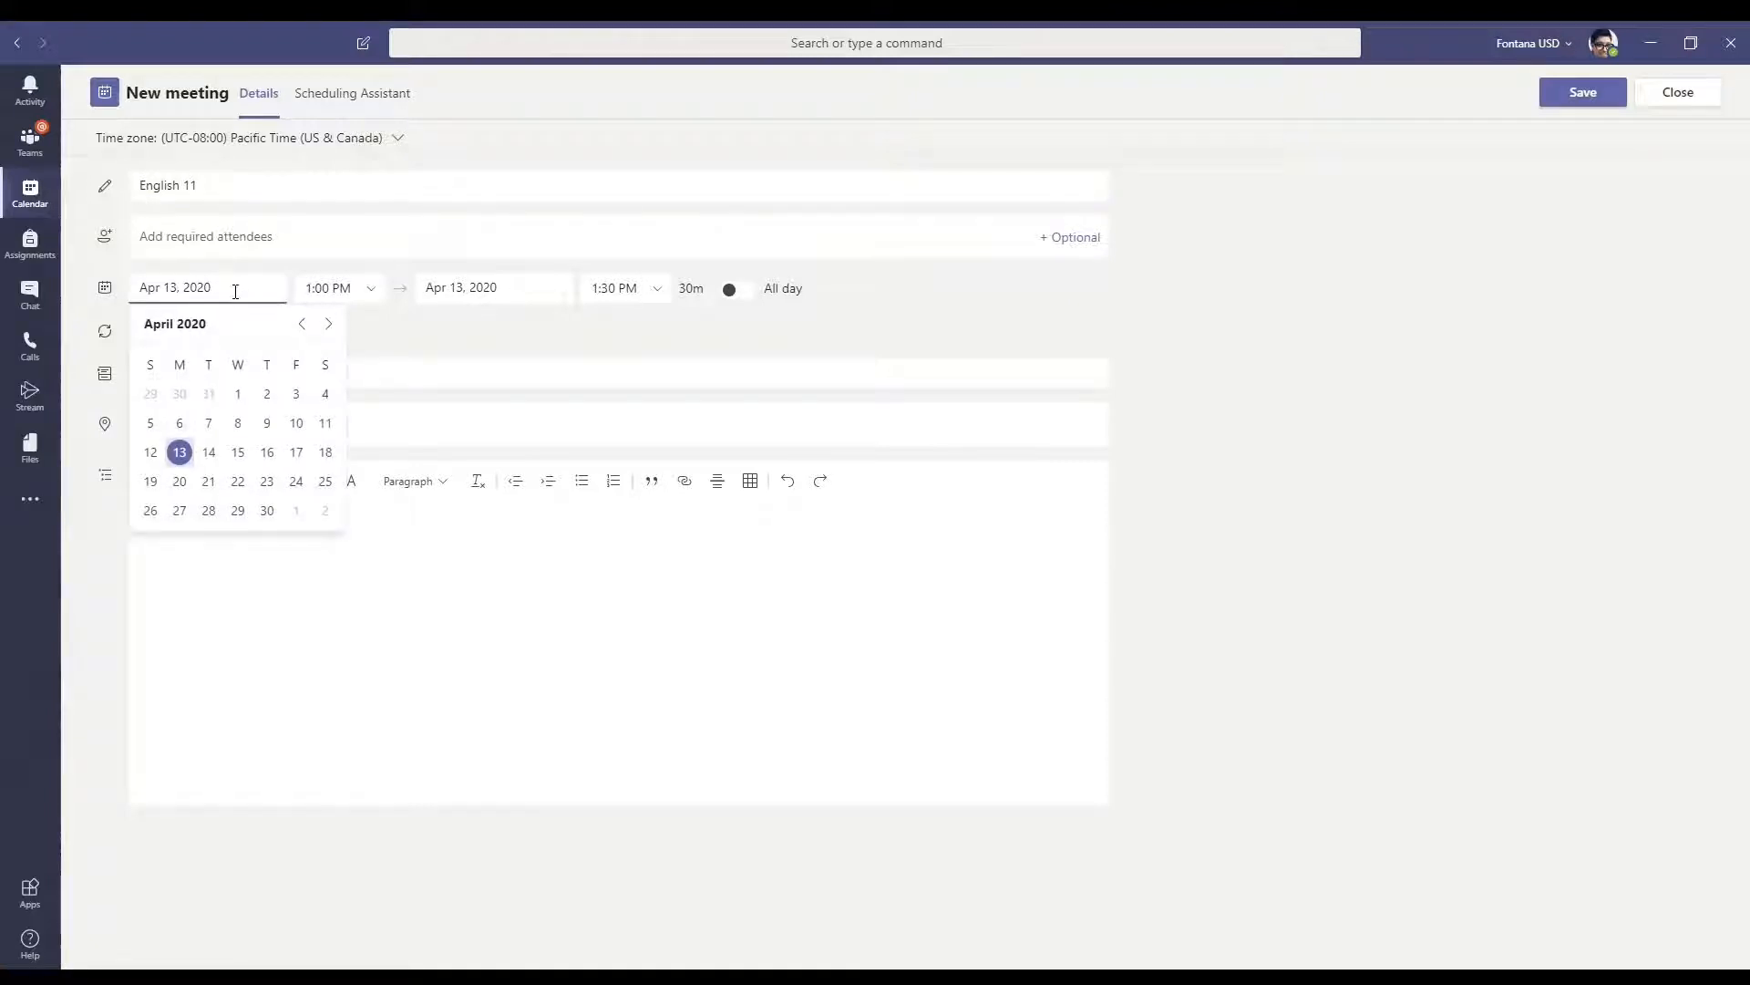
click(337, 286)
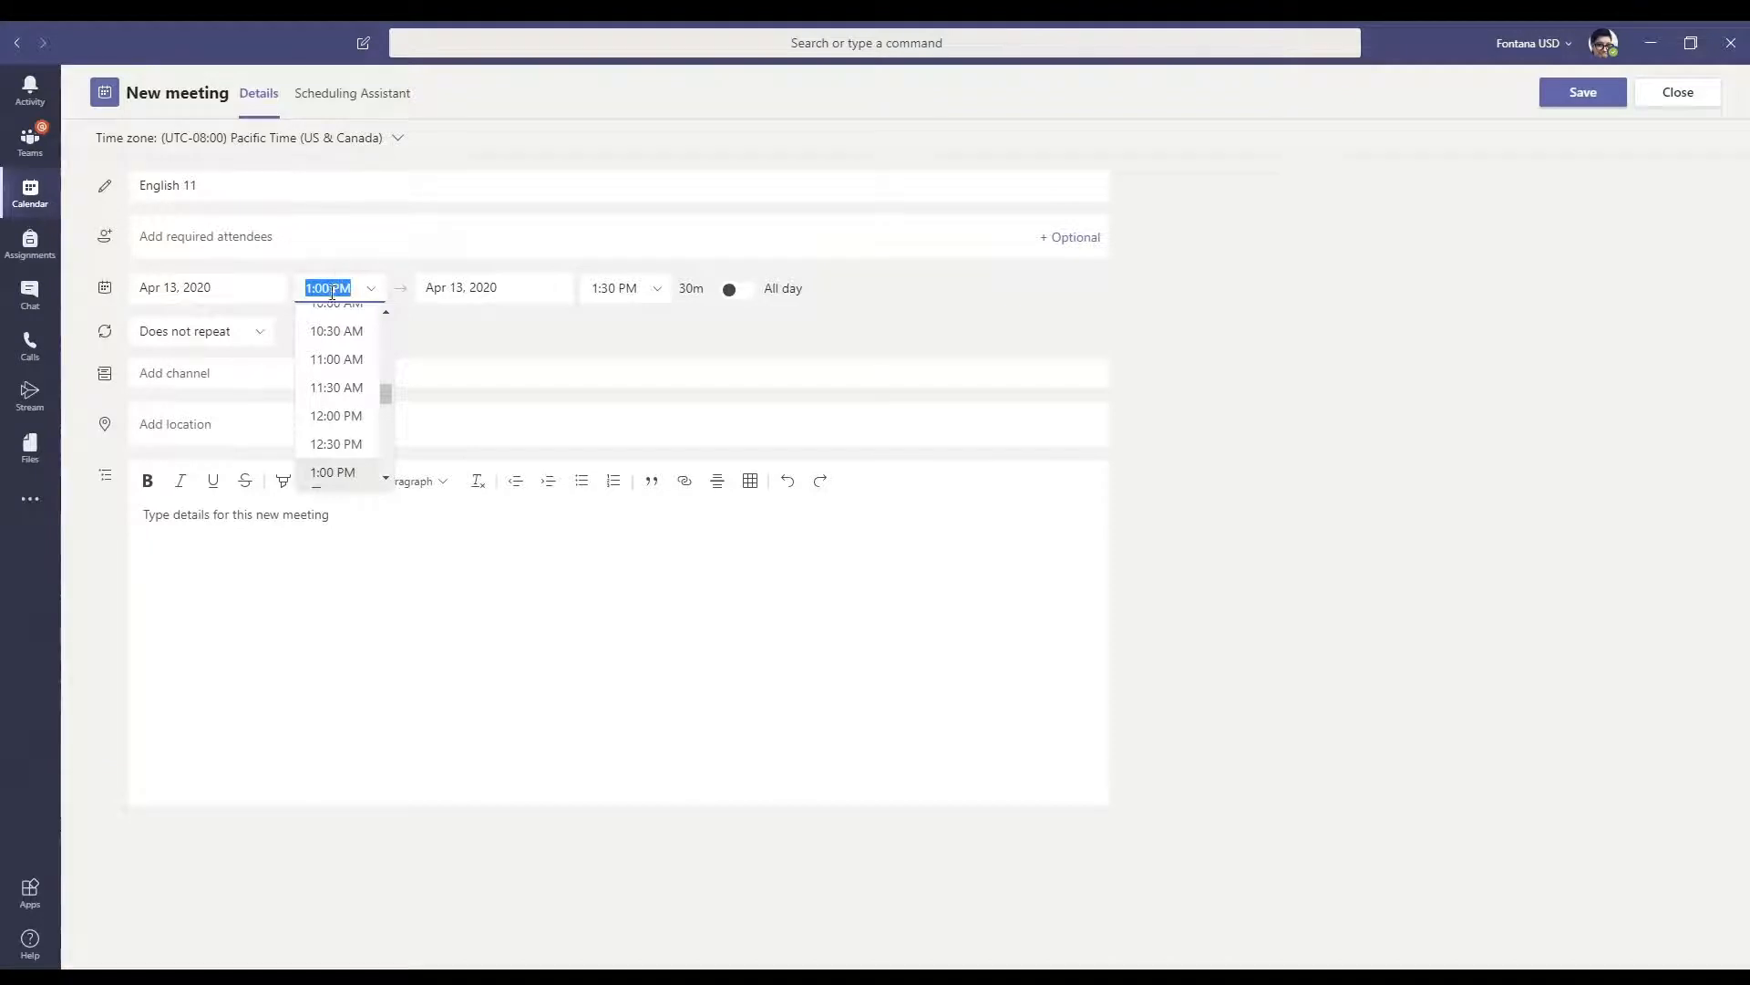
click(426, 364)
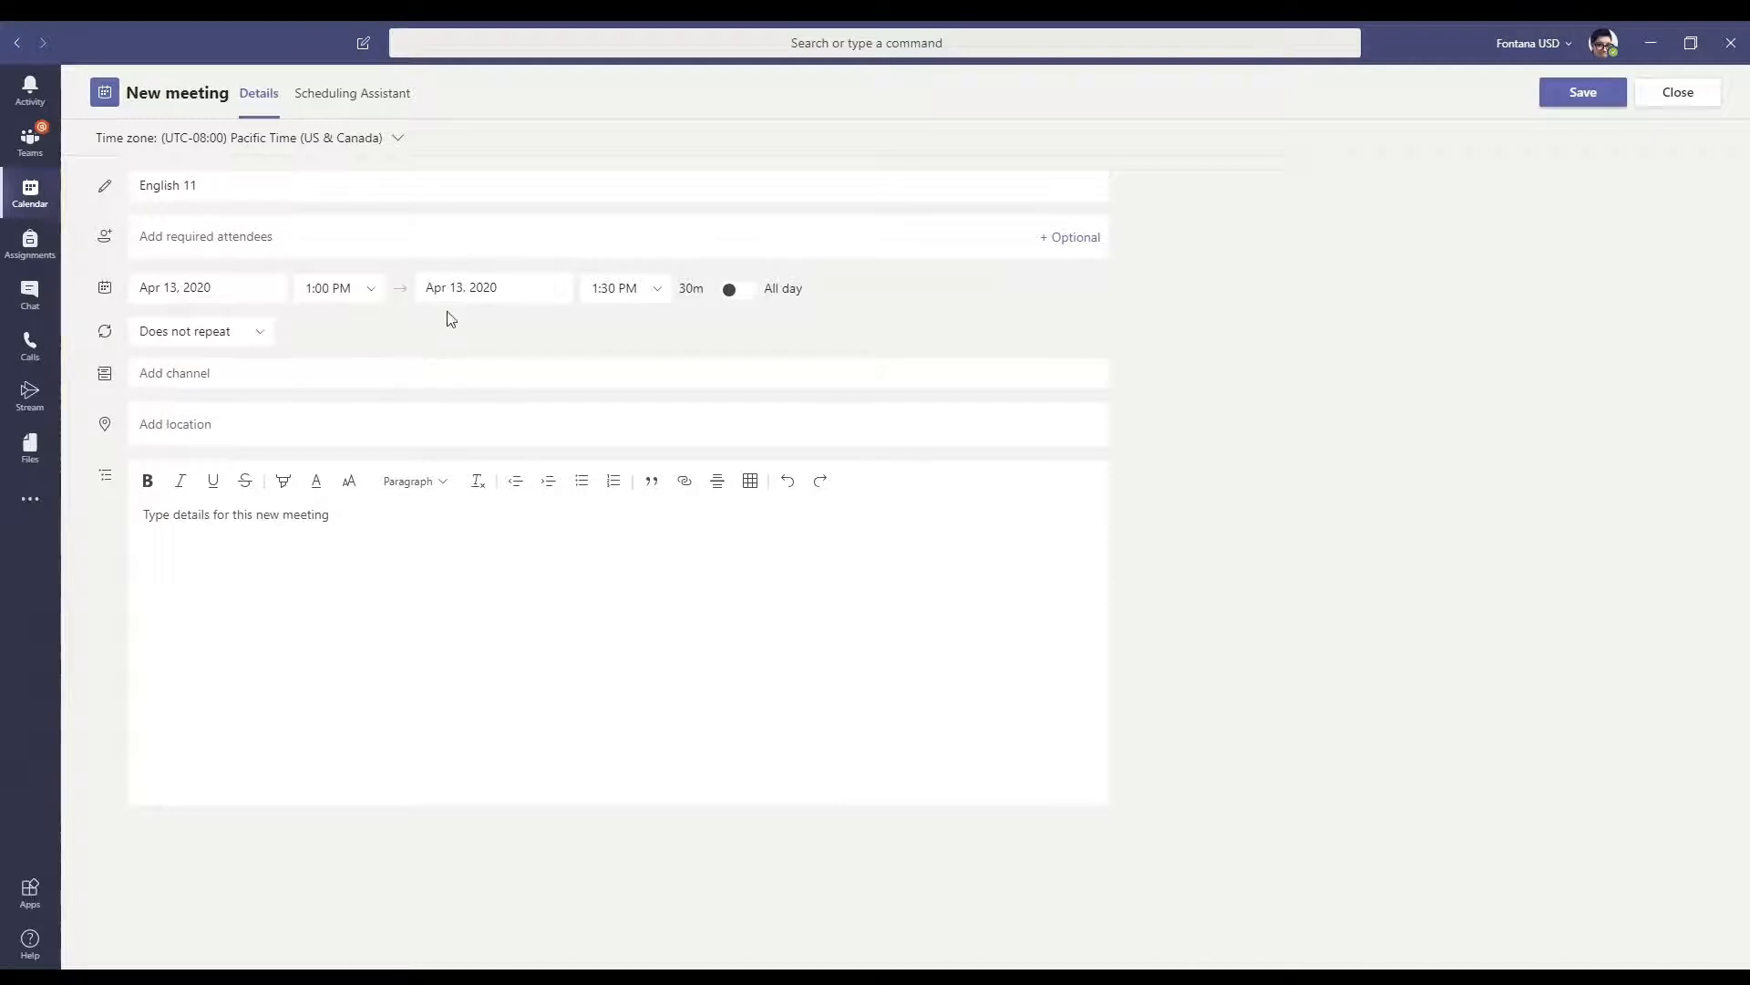
click(457, 290)
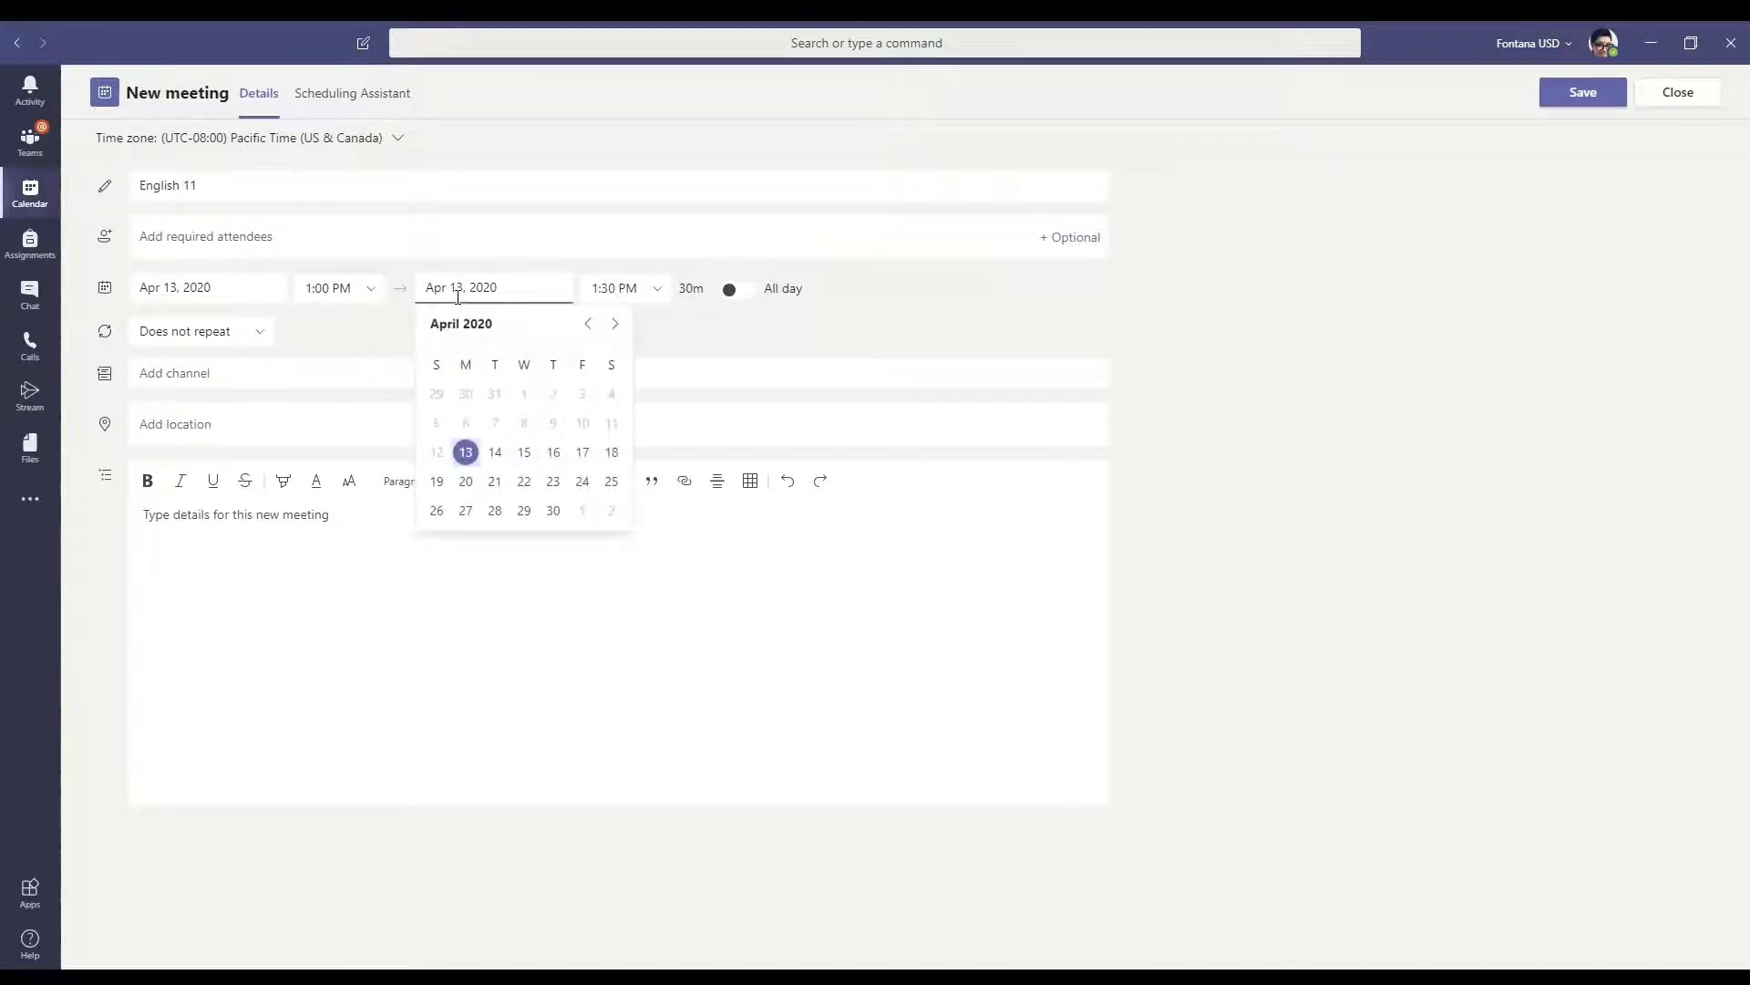
click(730, 290)
drag(591, 324, 539, 296)
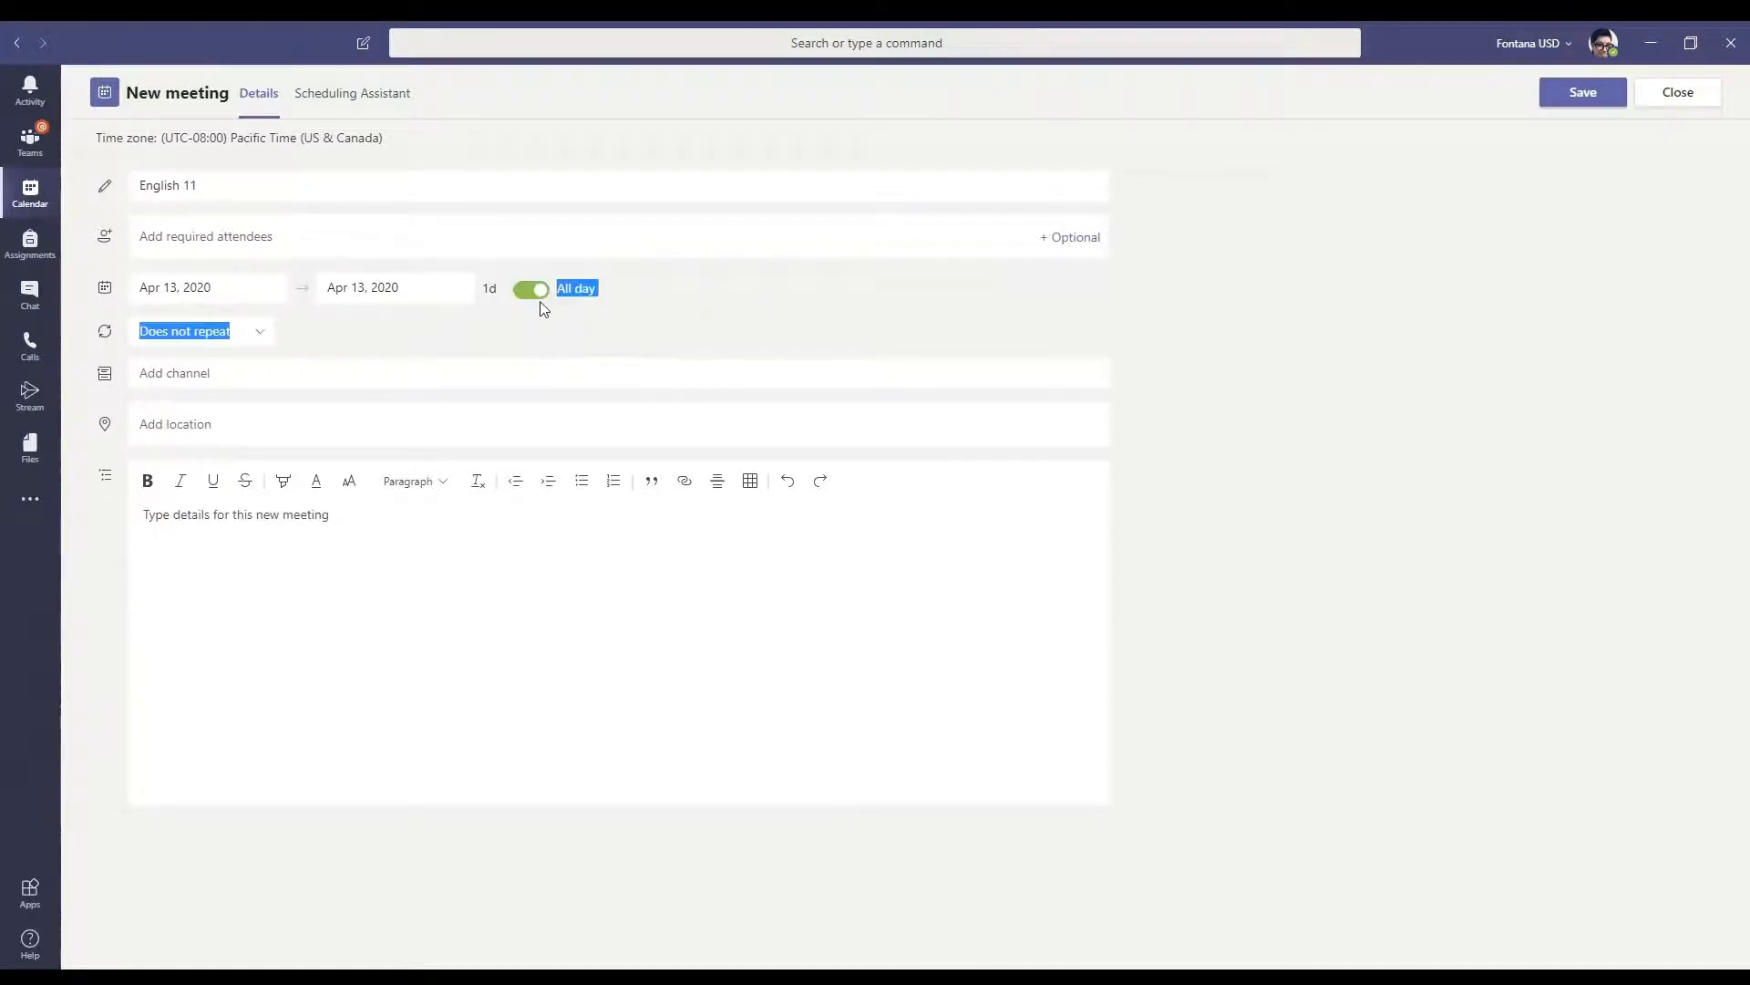
click(536, 292)
click(776, 363)
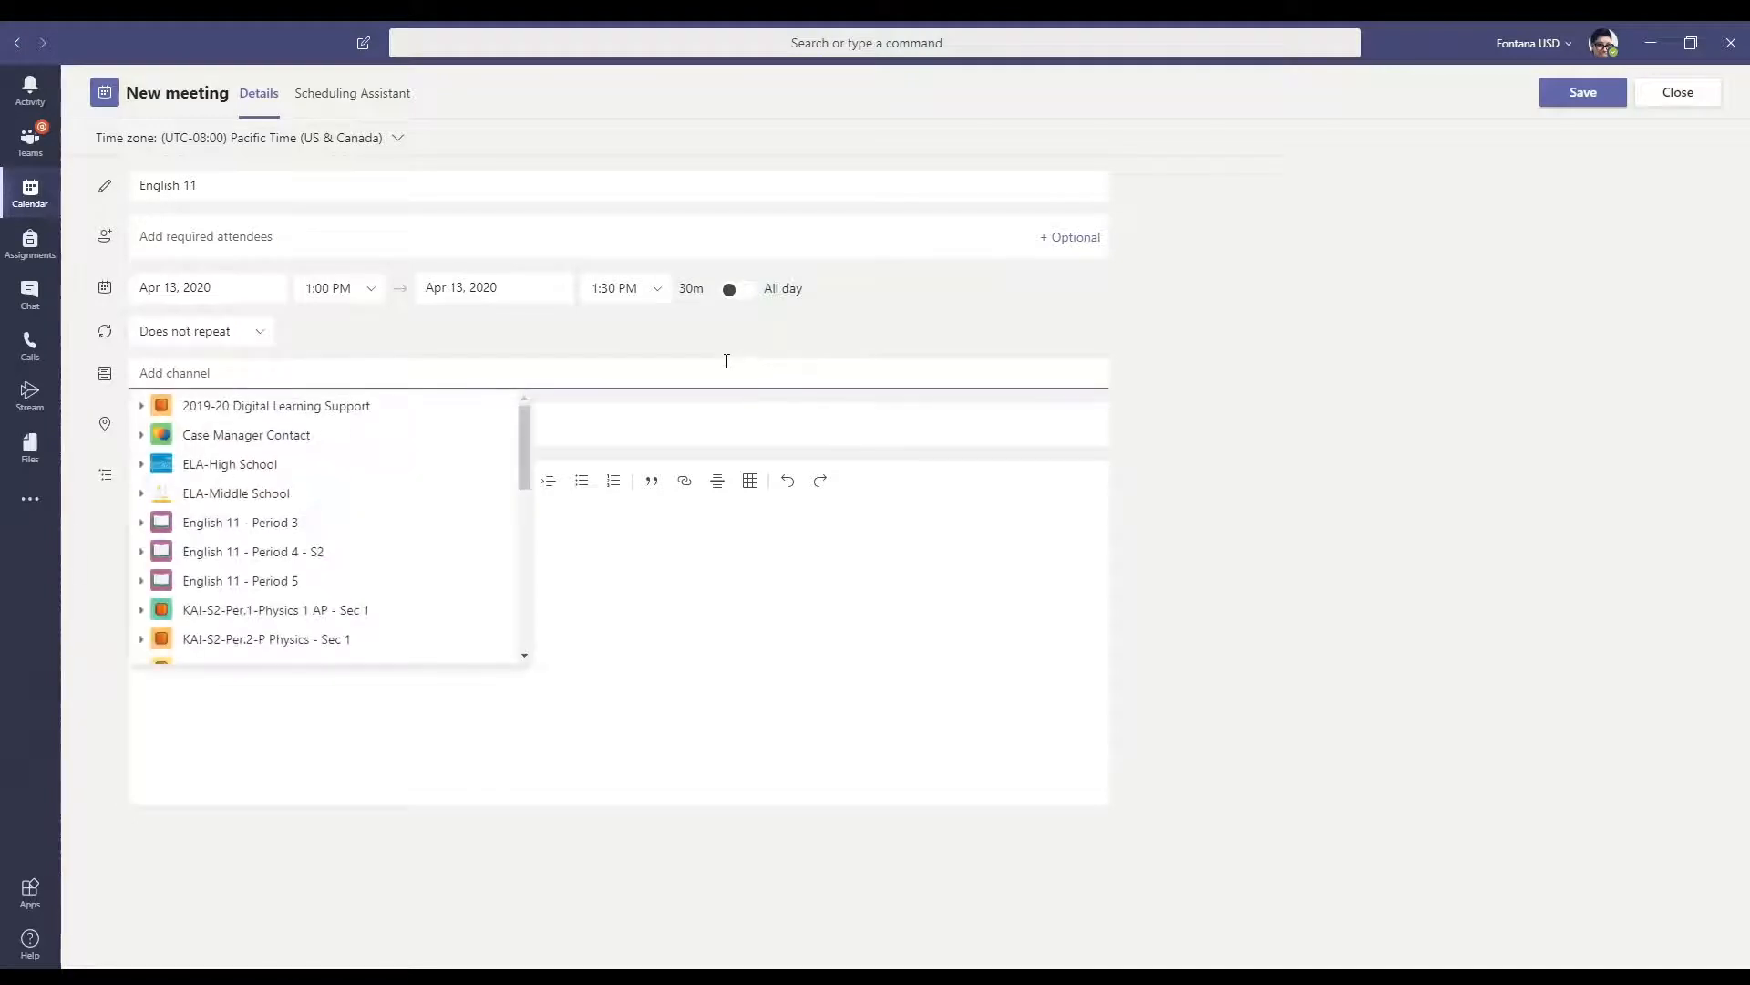
click(690, 358)
Give the meeting a custom recurrence that repeats every 1 week on Monday and Wednesday
click(230, 334)
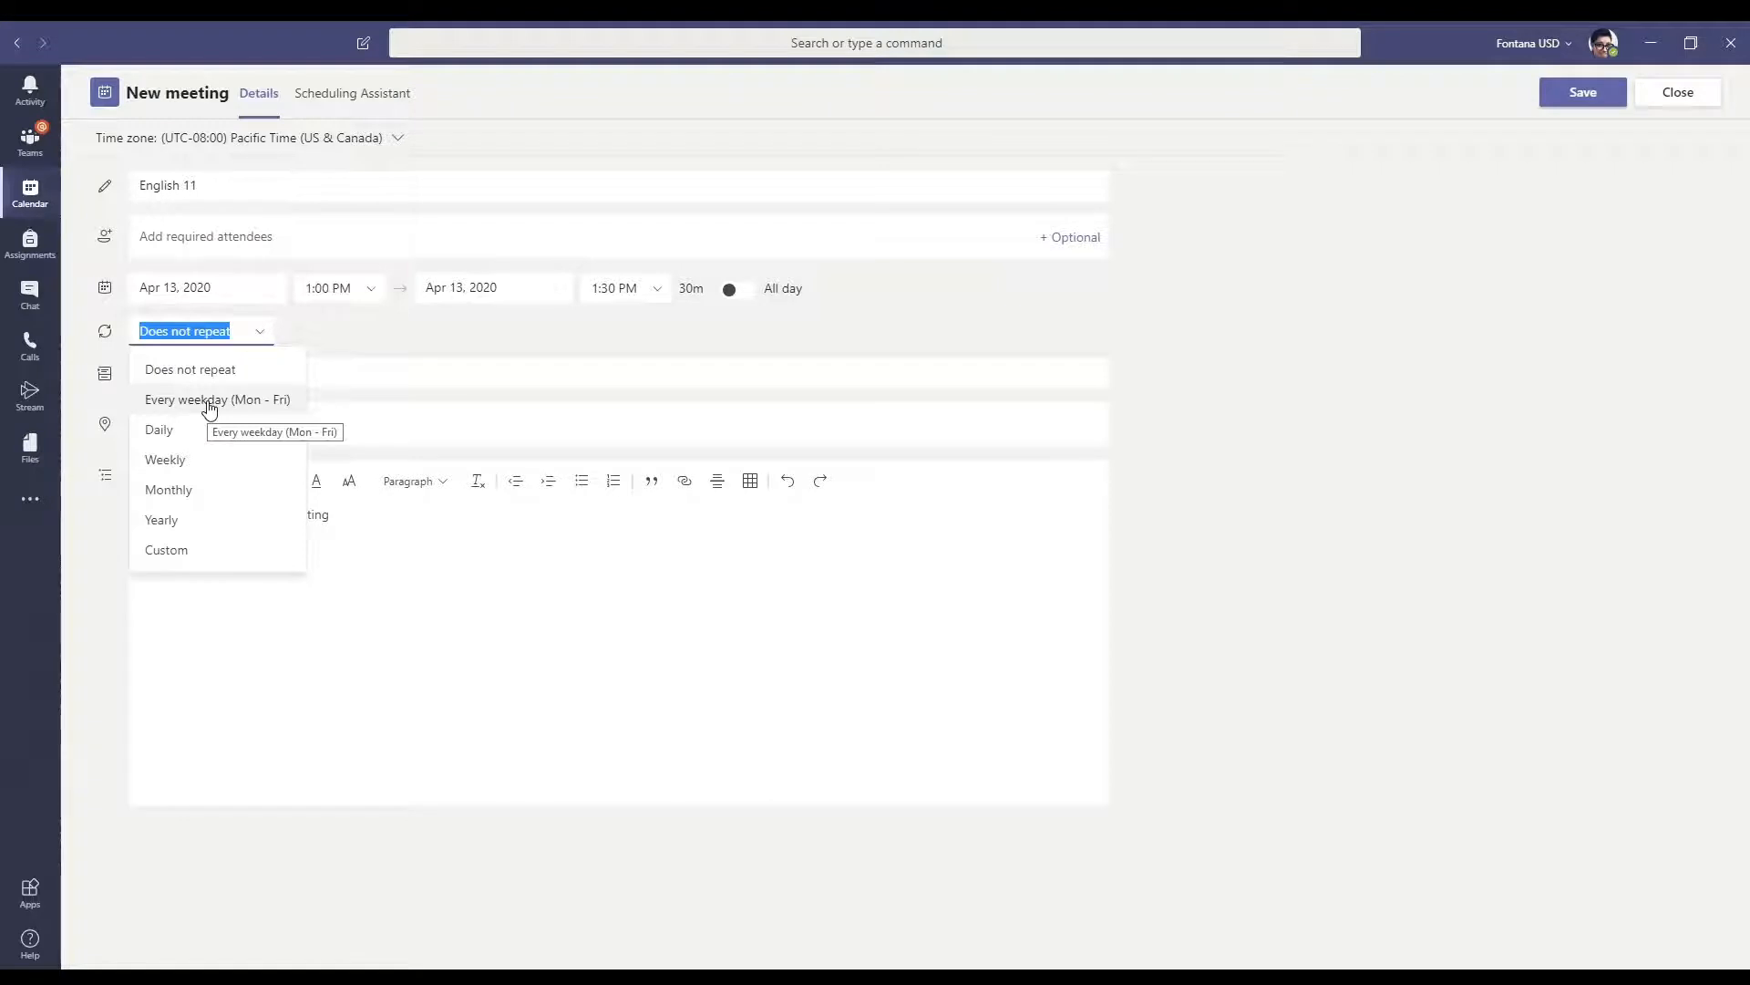
click(183, 552)
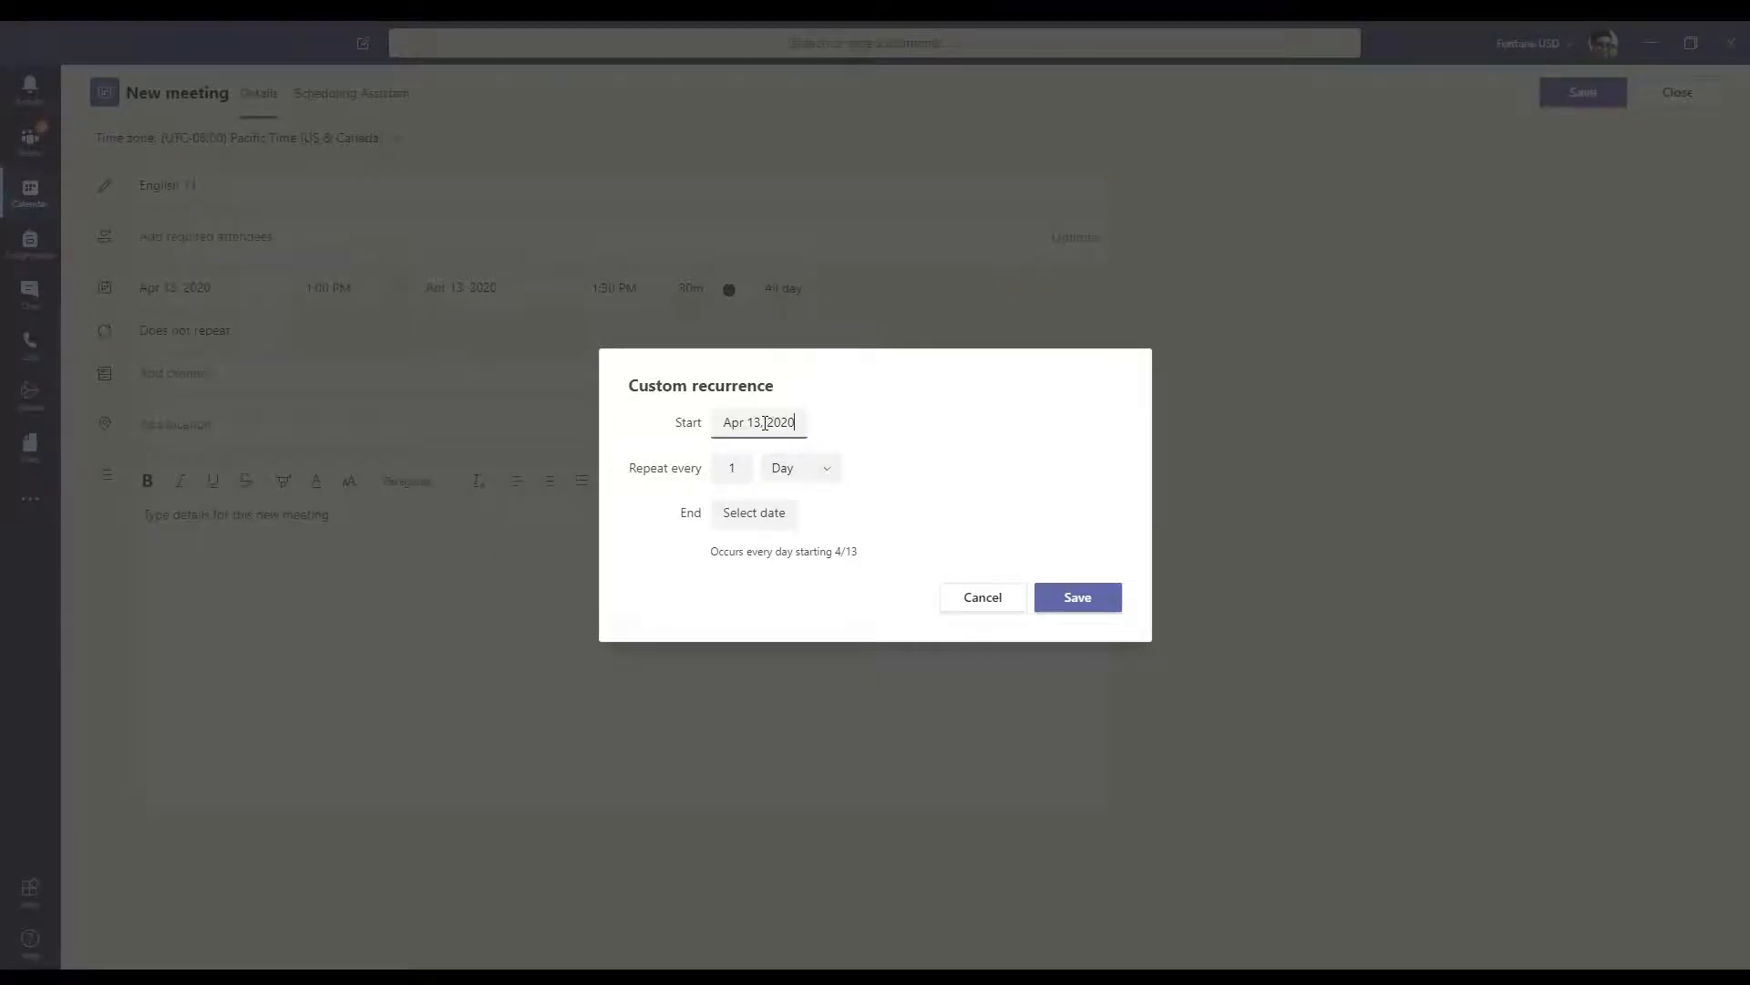
click(737, 468)
click(822, 470)
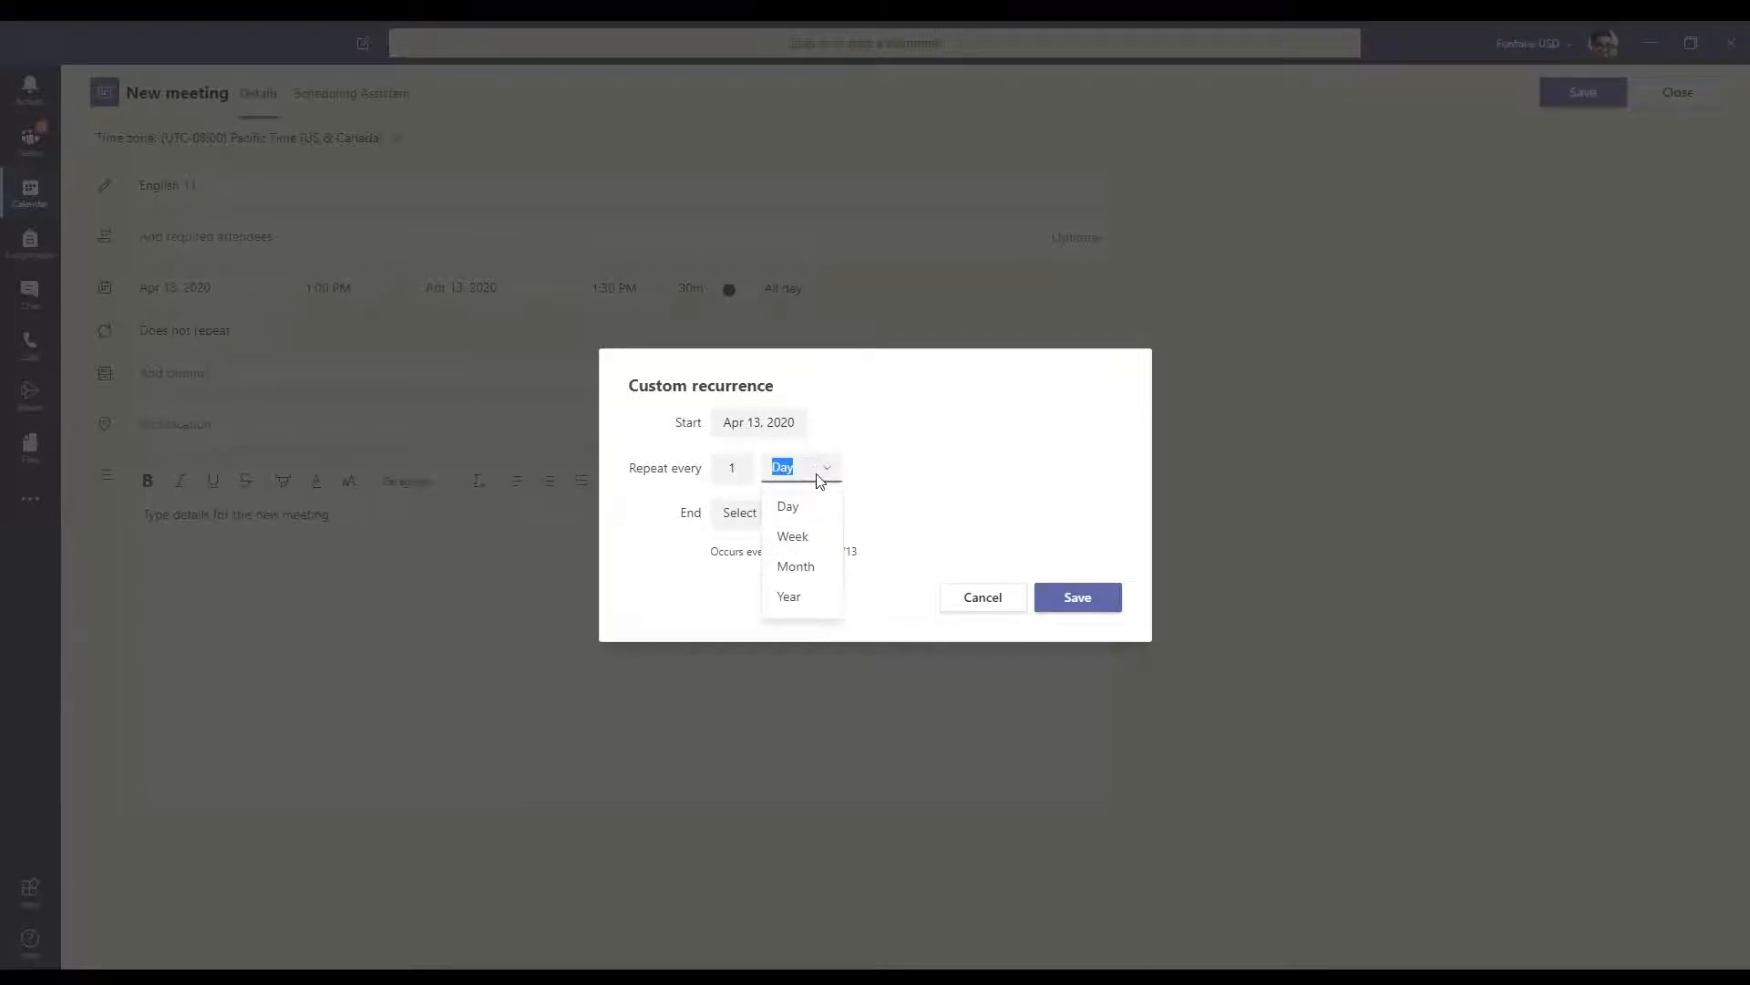
click(808, 539)
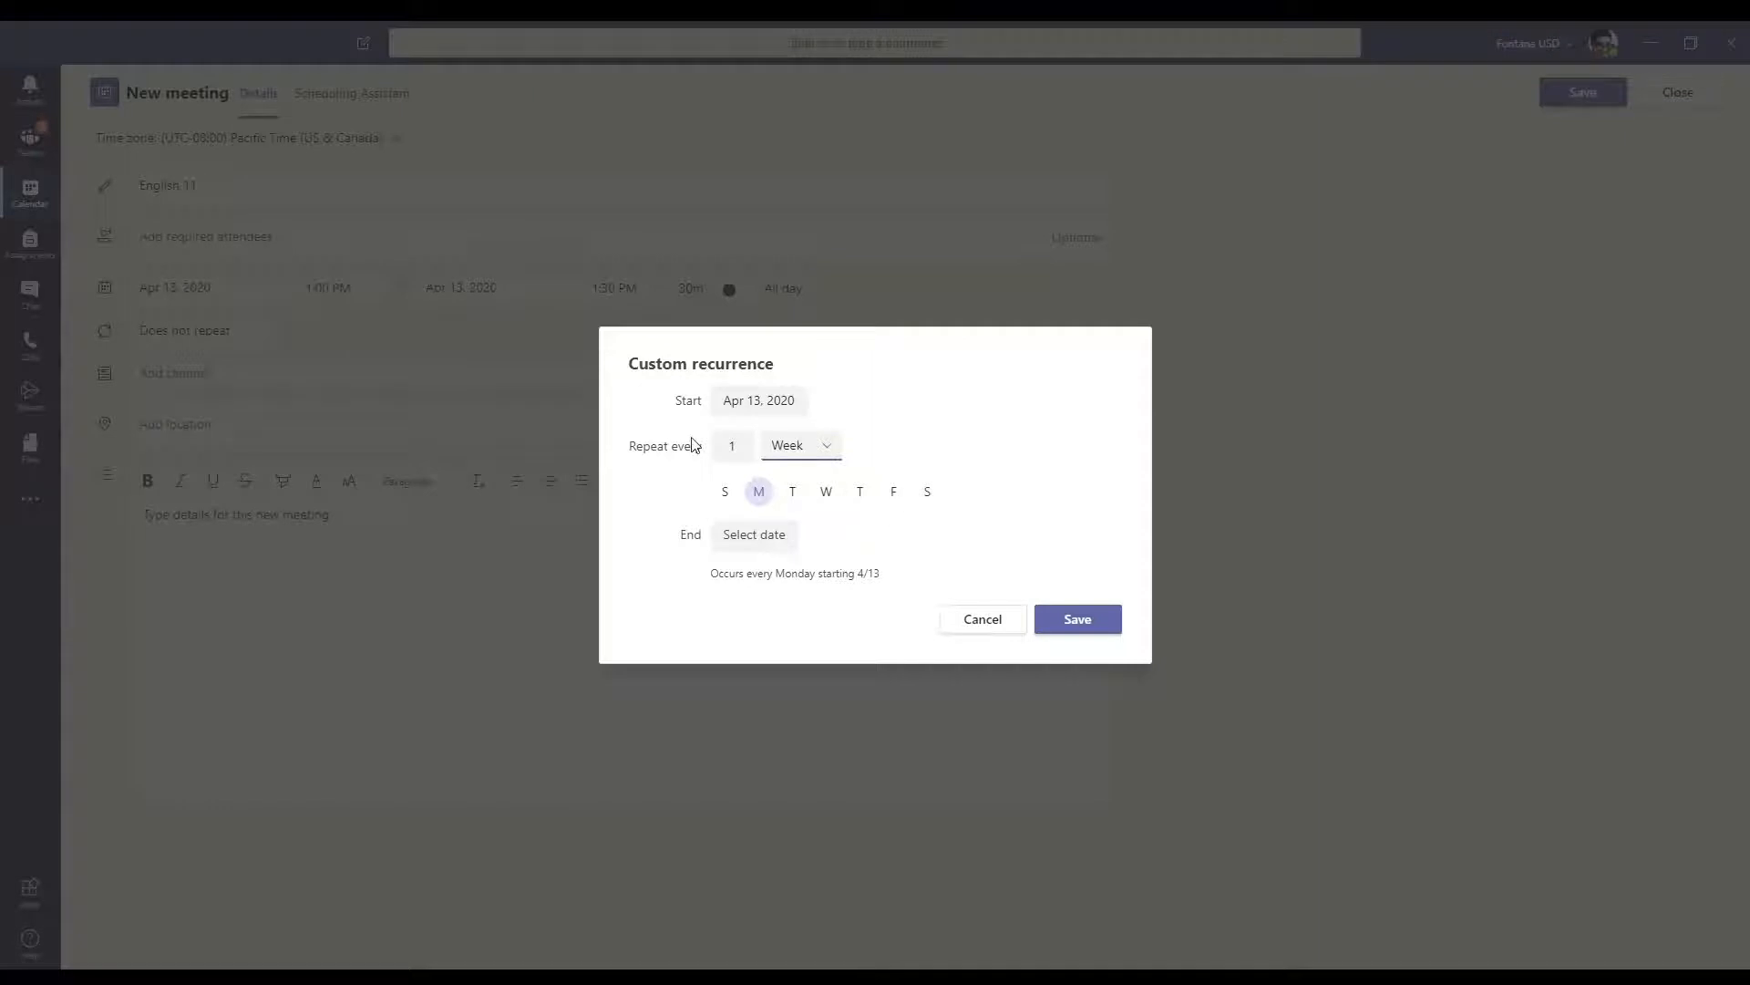
click(827, 493)
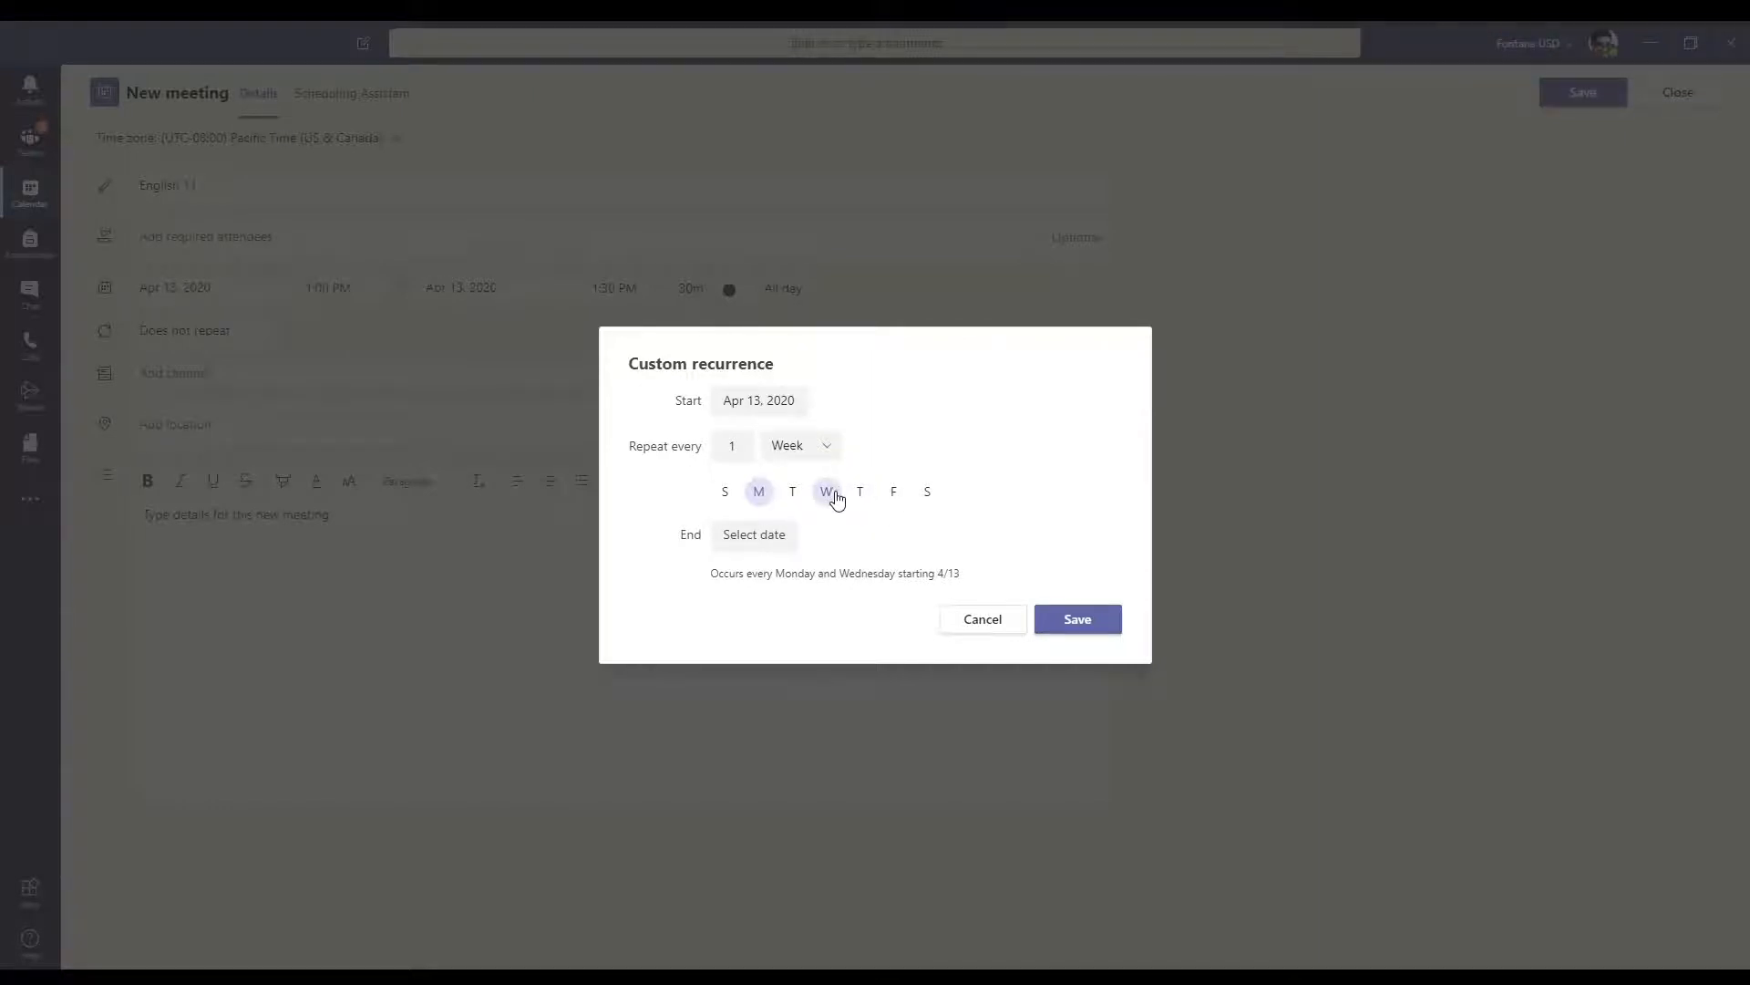
Set the recurrence to end on May 22, 2020 and save the recurrence
click(764, 536)
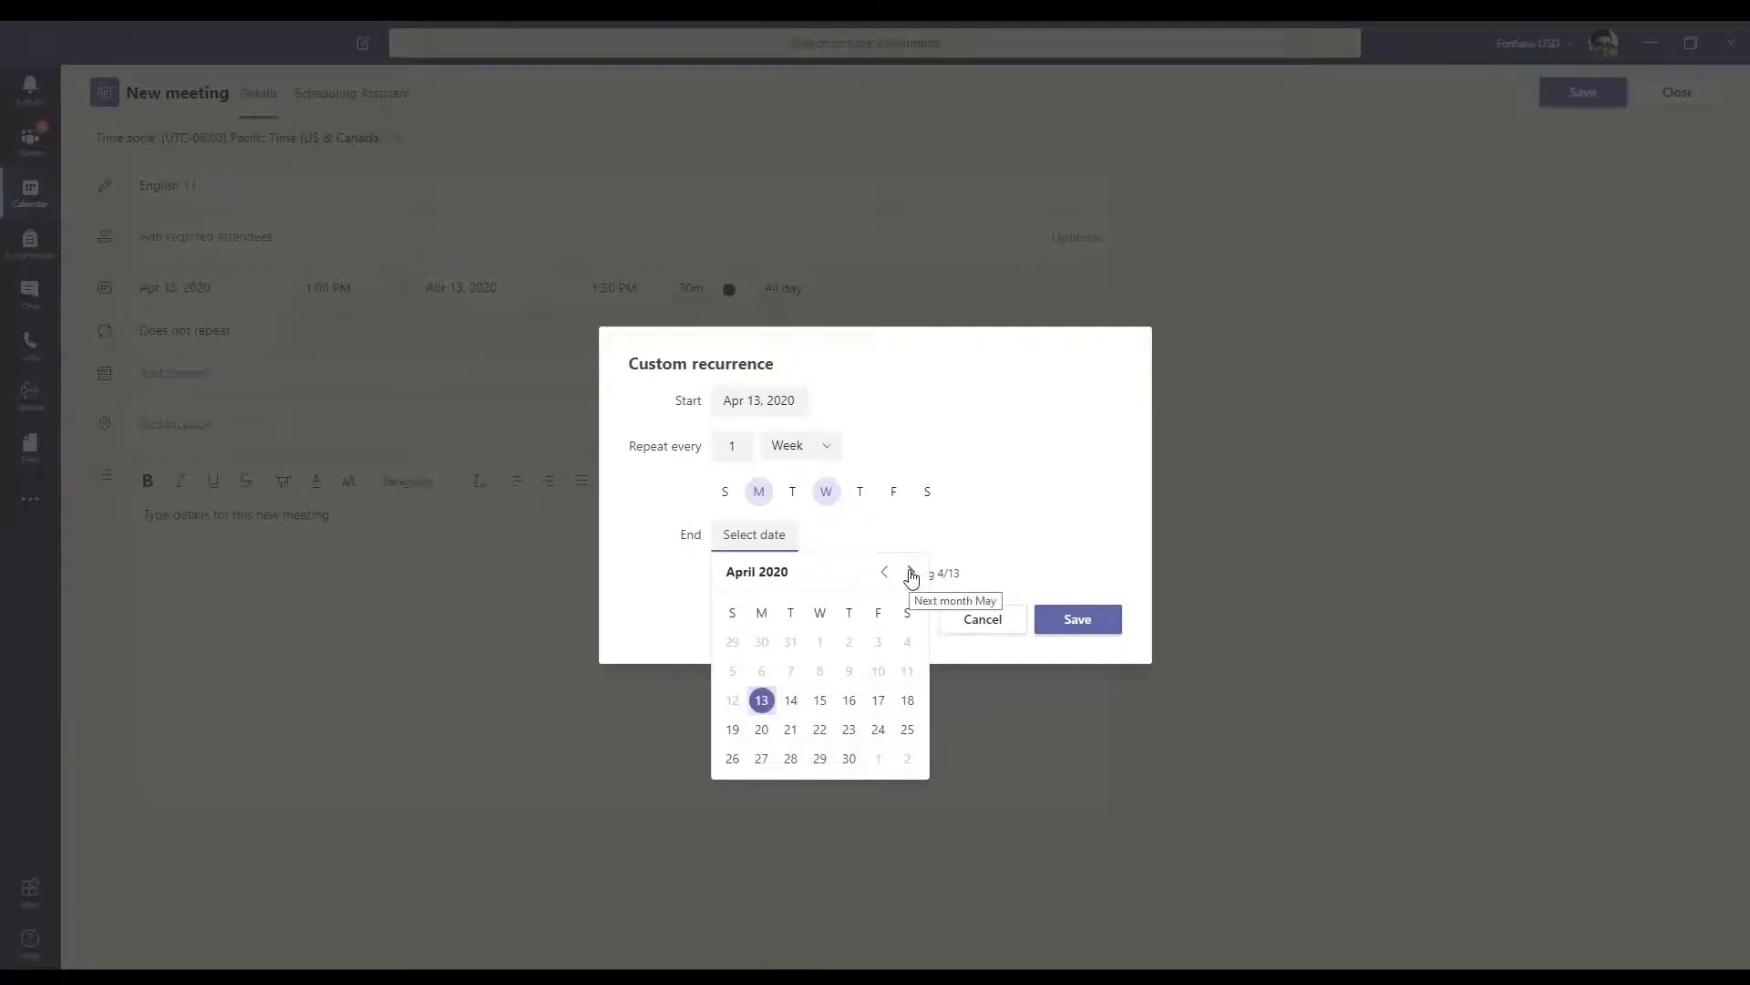
click(911, 573)
click(878, 731)
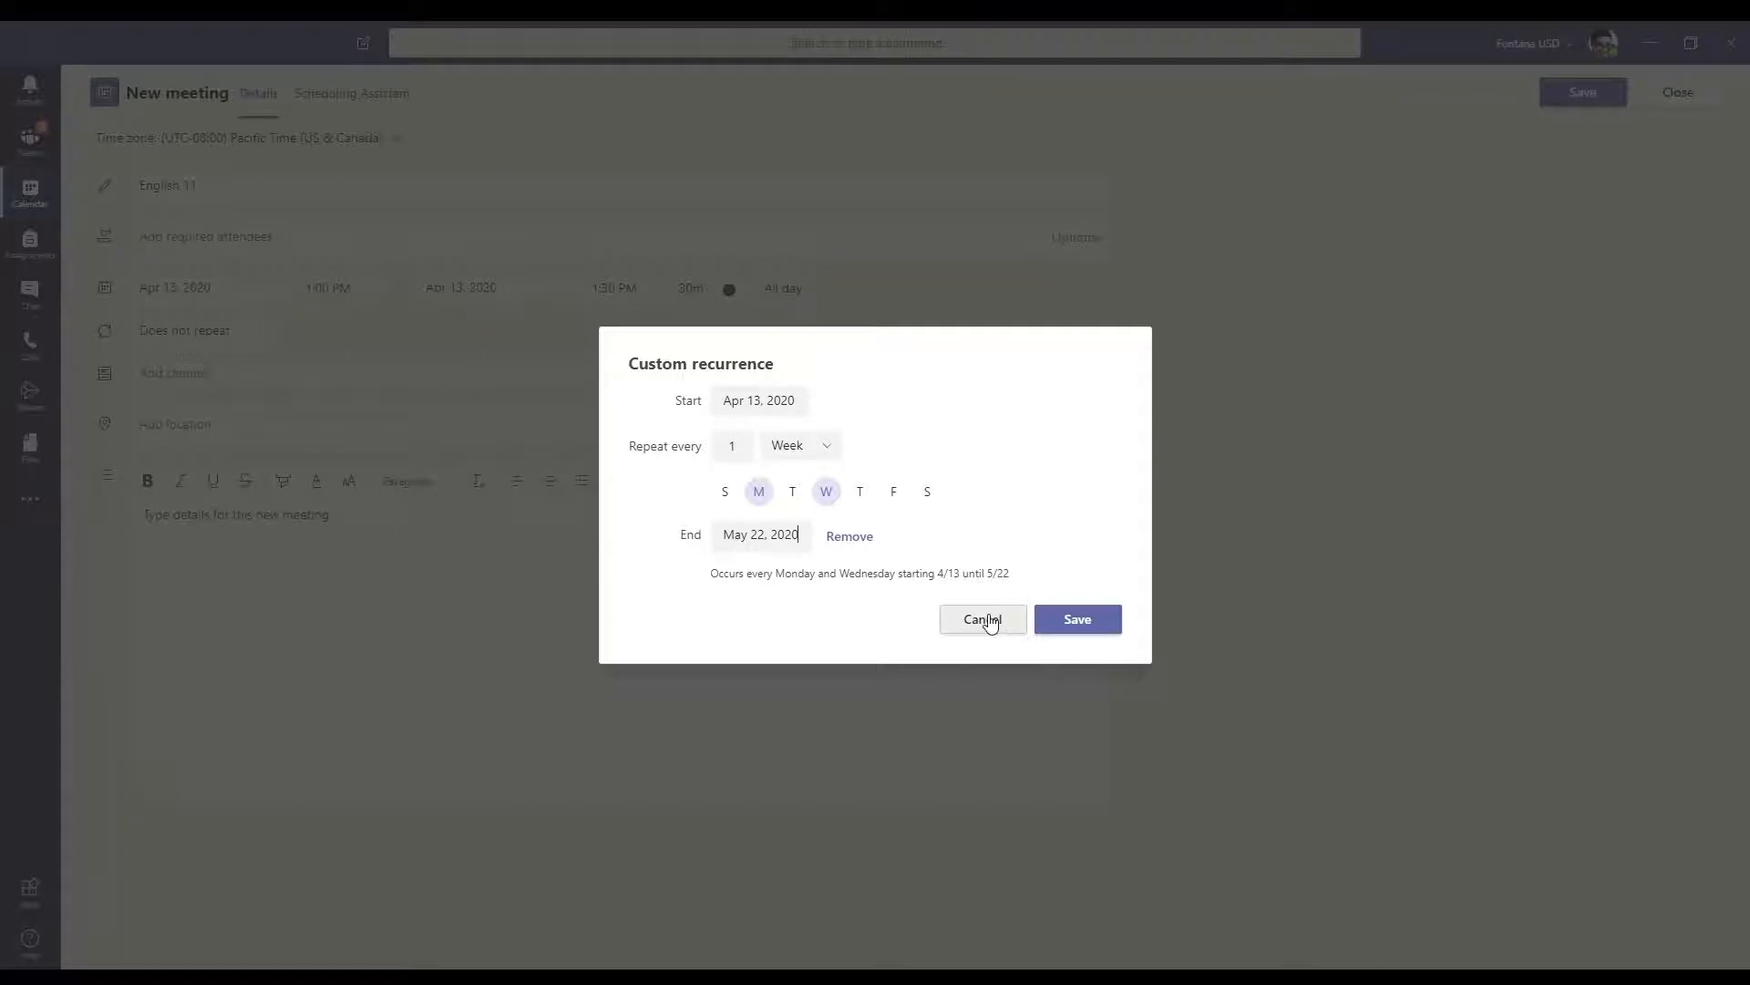
click(1073, 621)
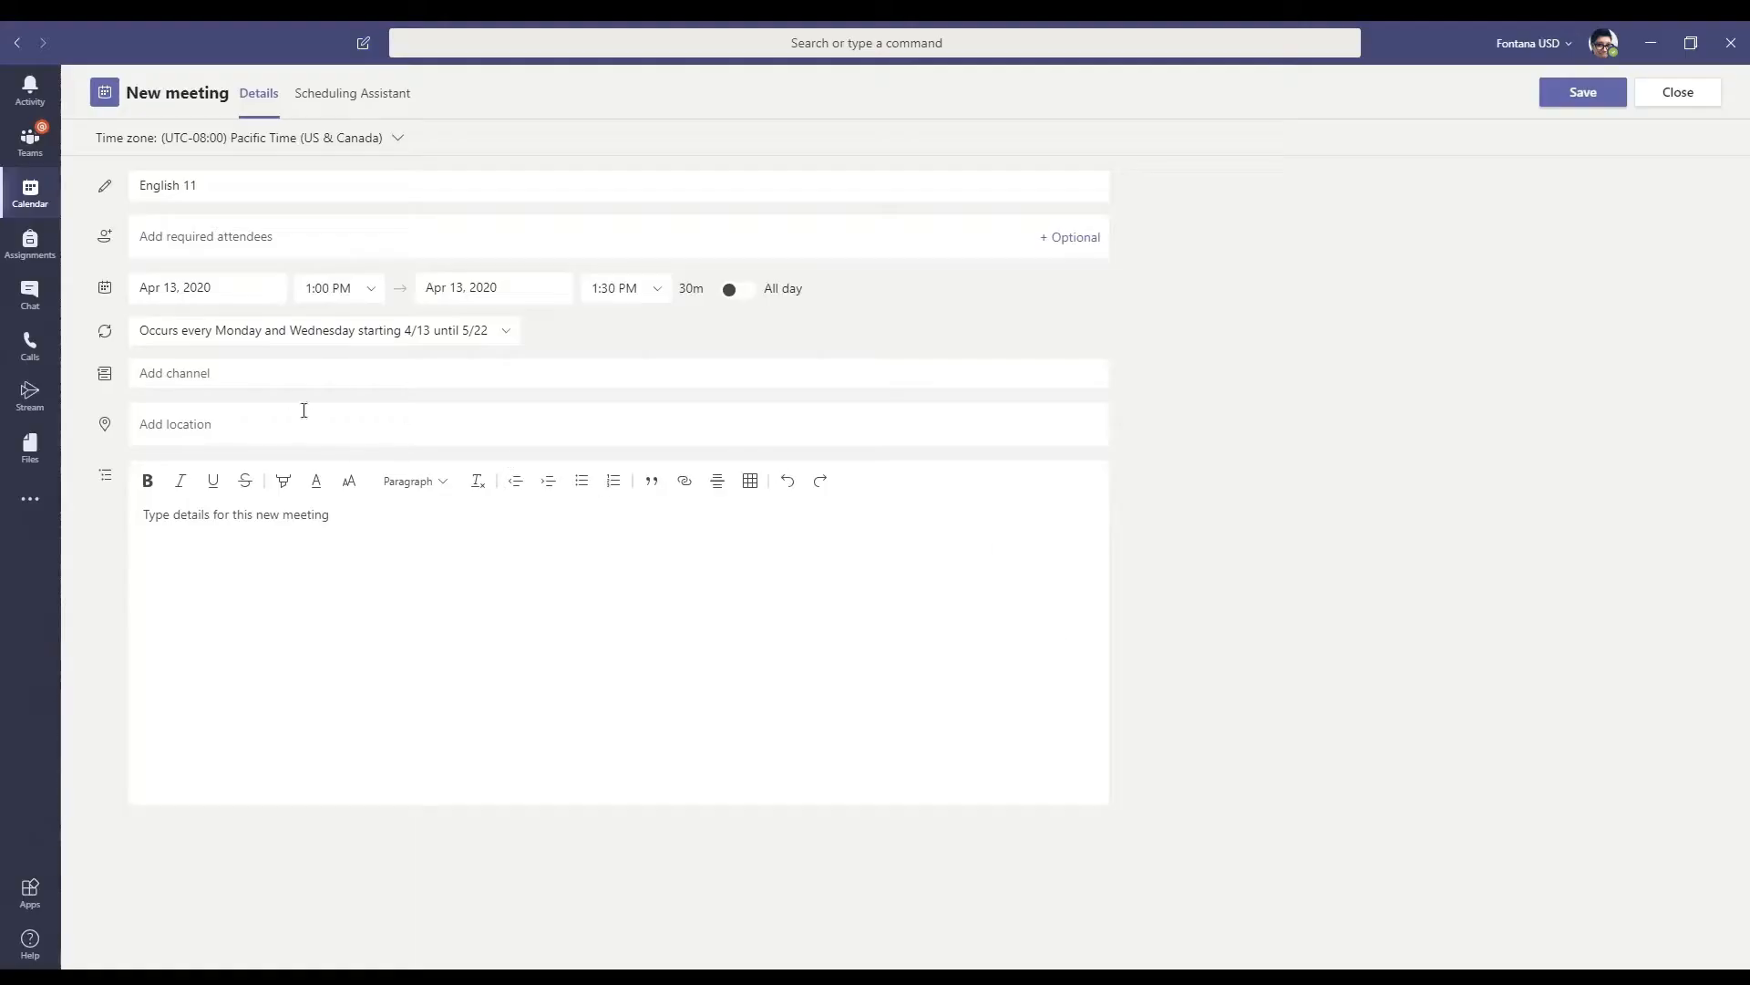
Add the General channel of English 11 - Period 4 - S2 to the meeting and send the invitation
click(242, 372)
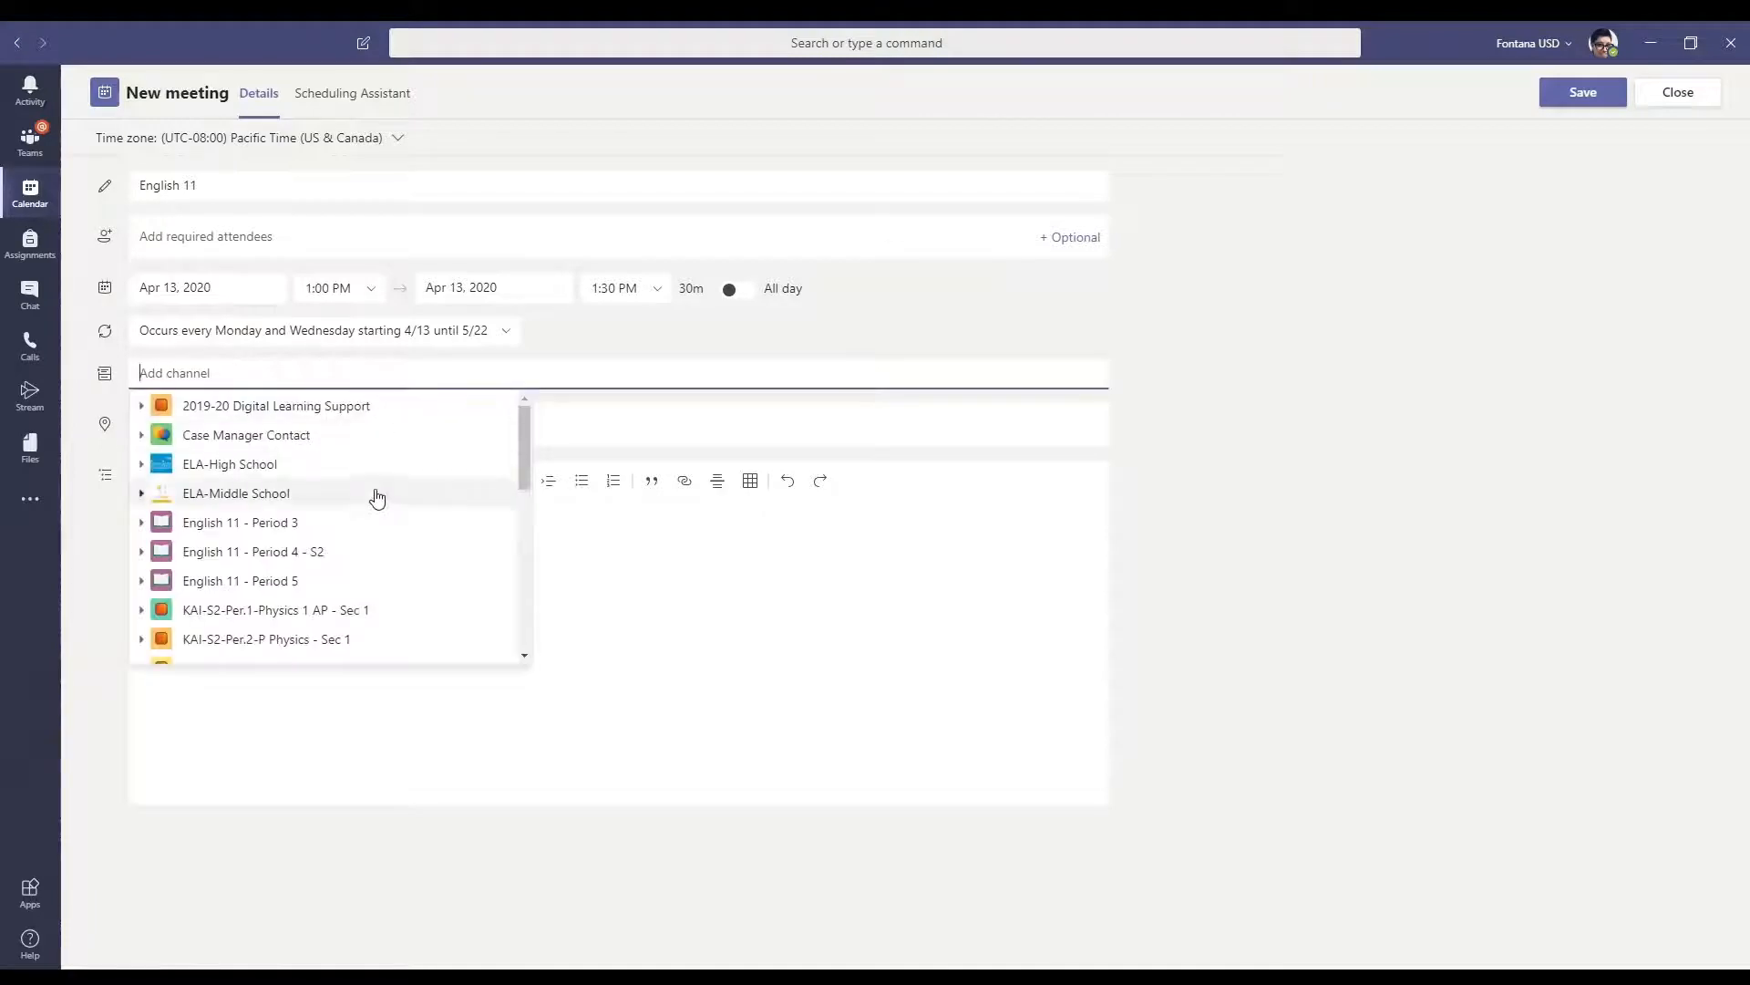
click(382, 553)
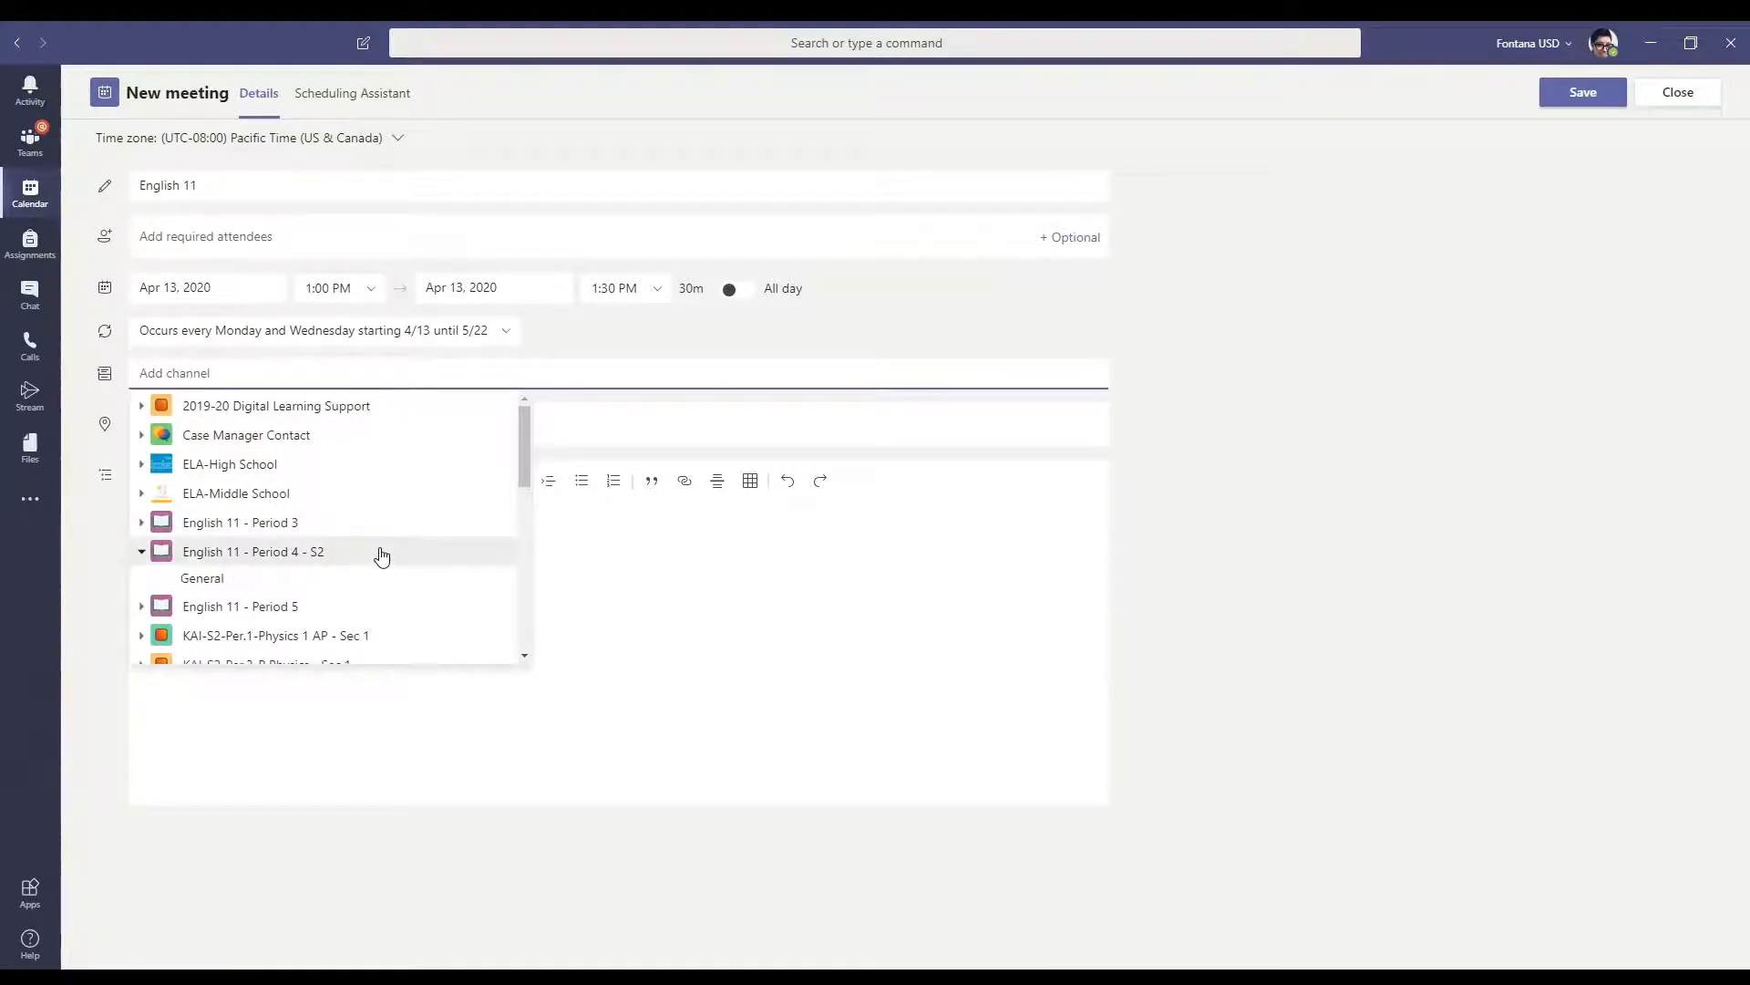
click(333, 580)
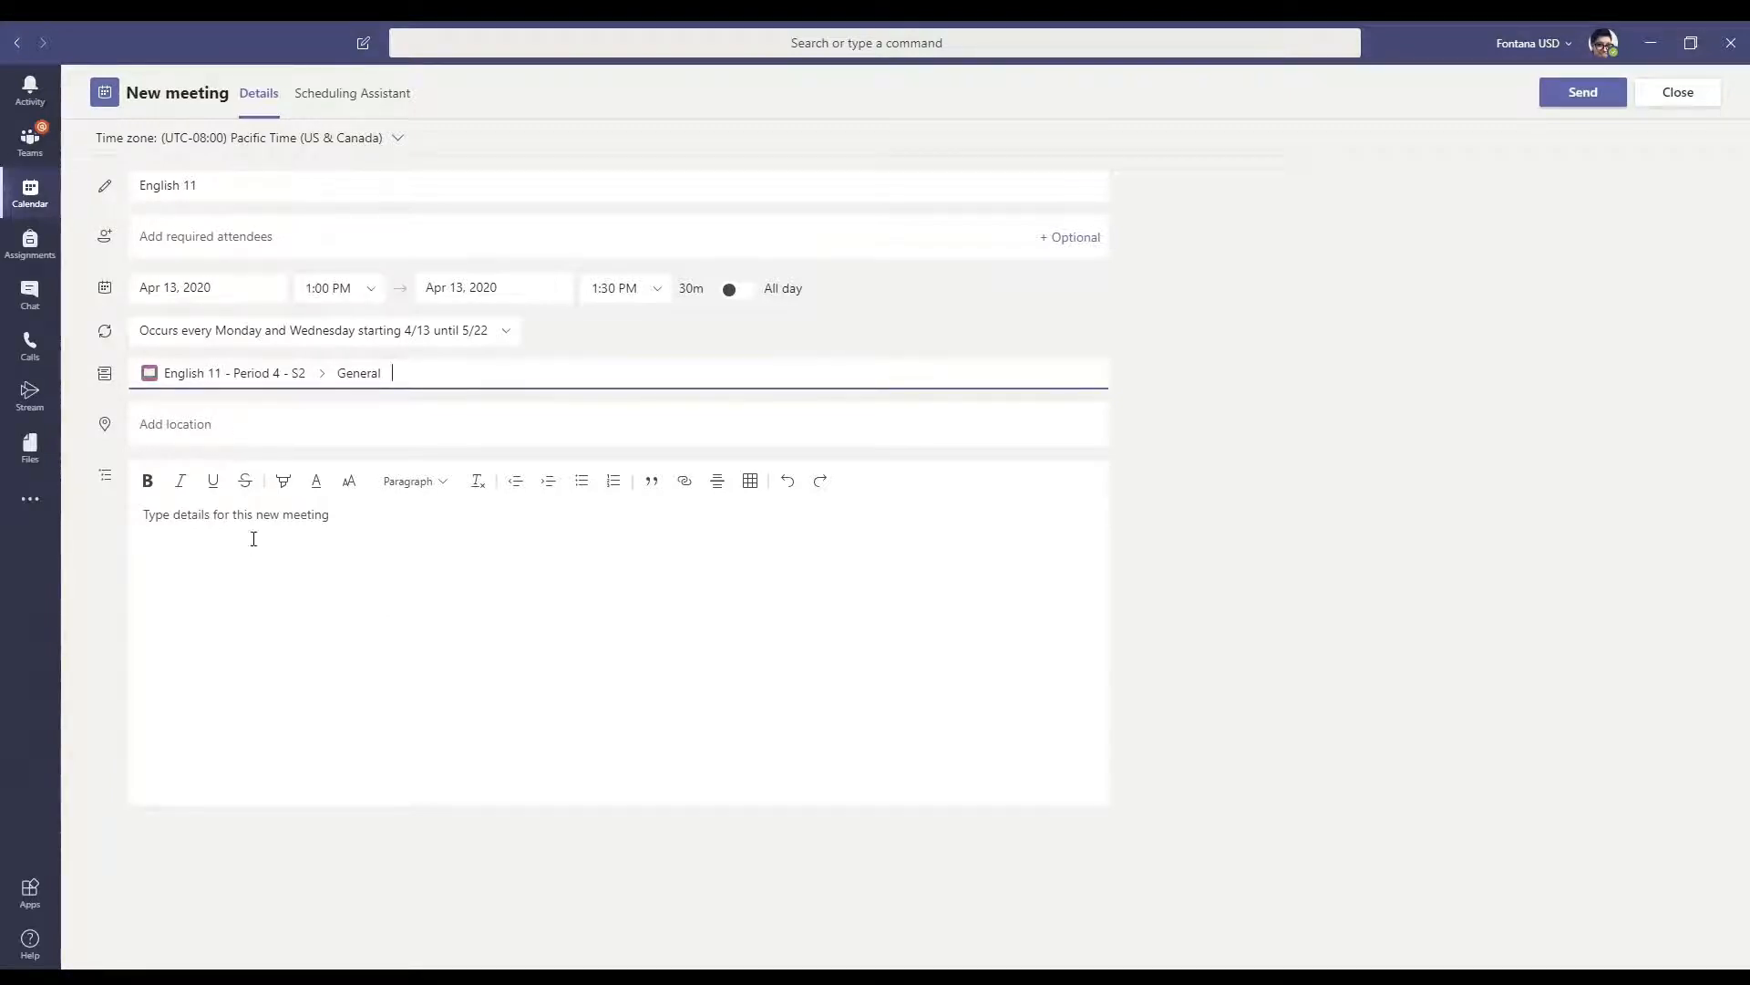
click(299, 544)
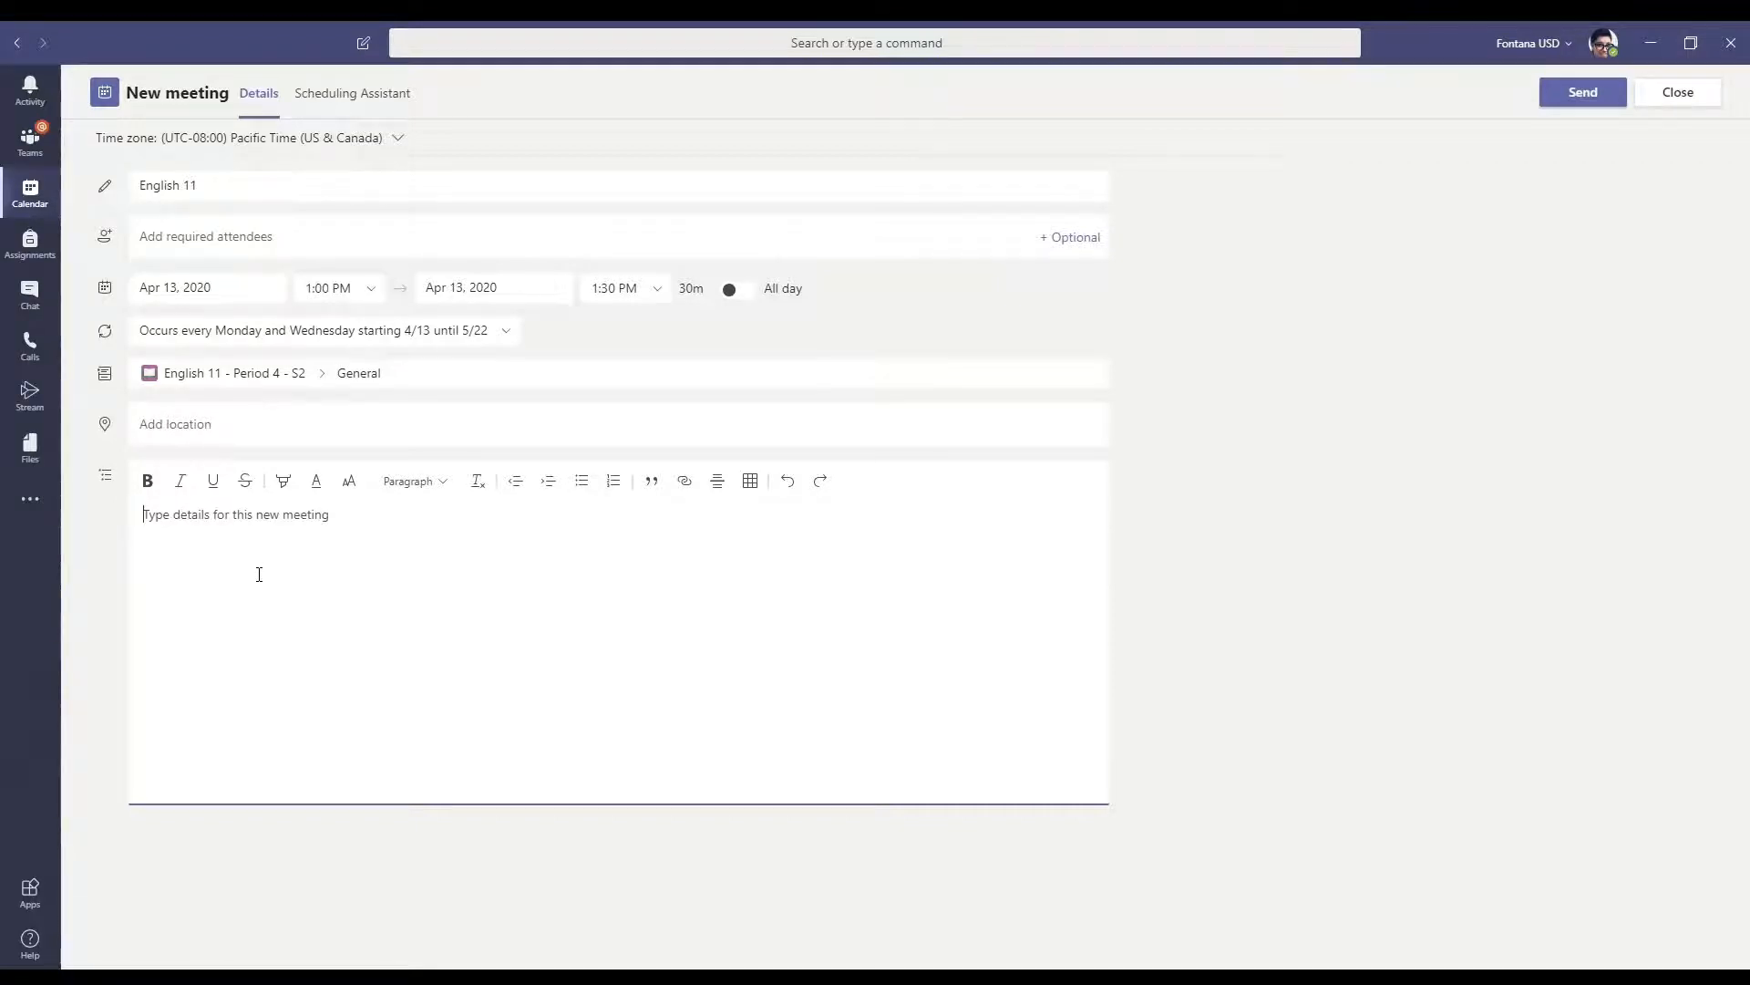
click(1584, 102)
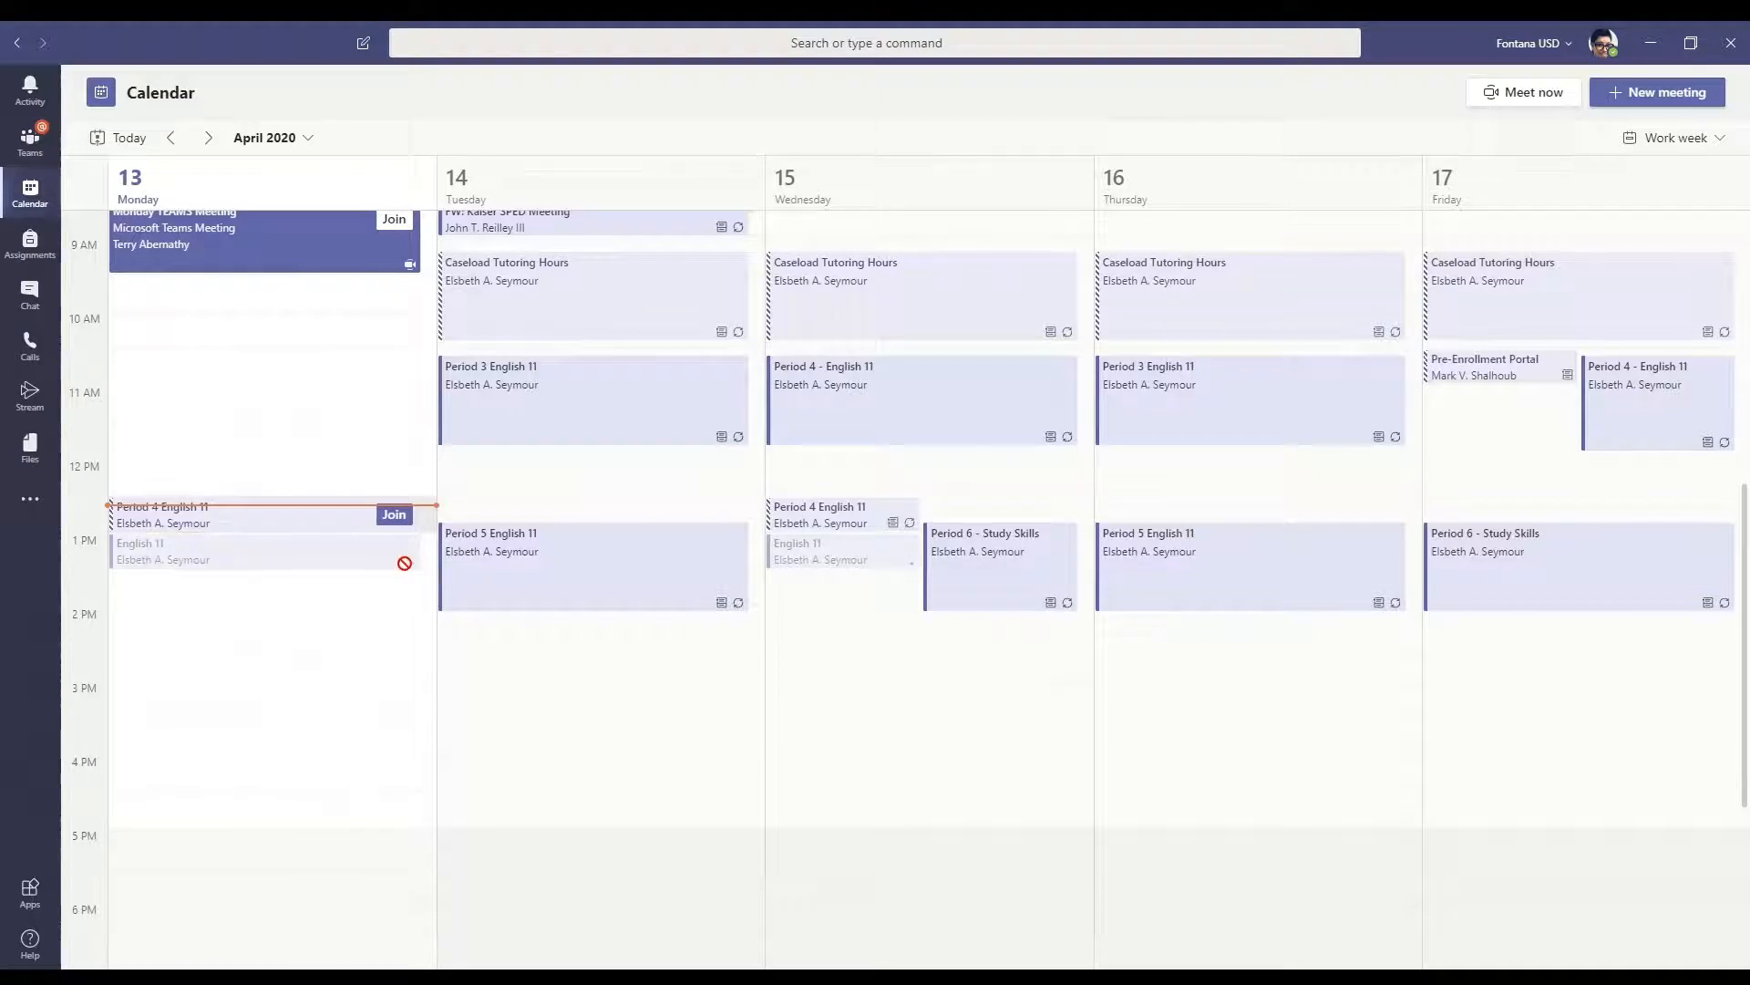
Open the Period 4 English 11 meeting on Wednesday, April 15 and bring up its meeting options
click(783, 524)
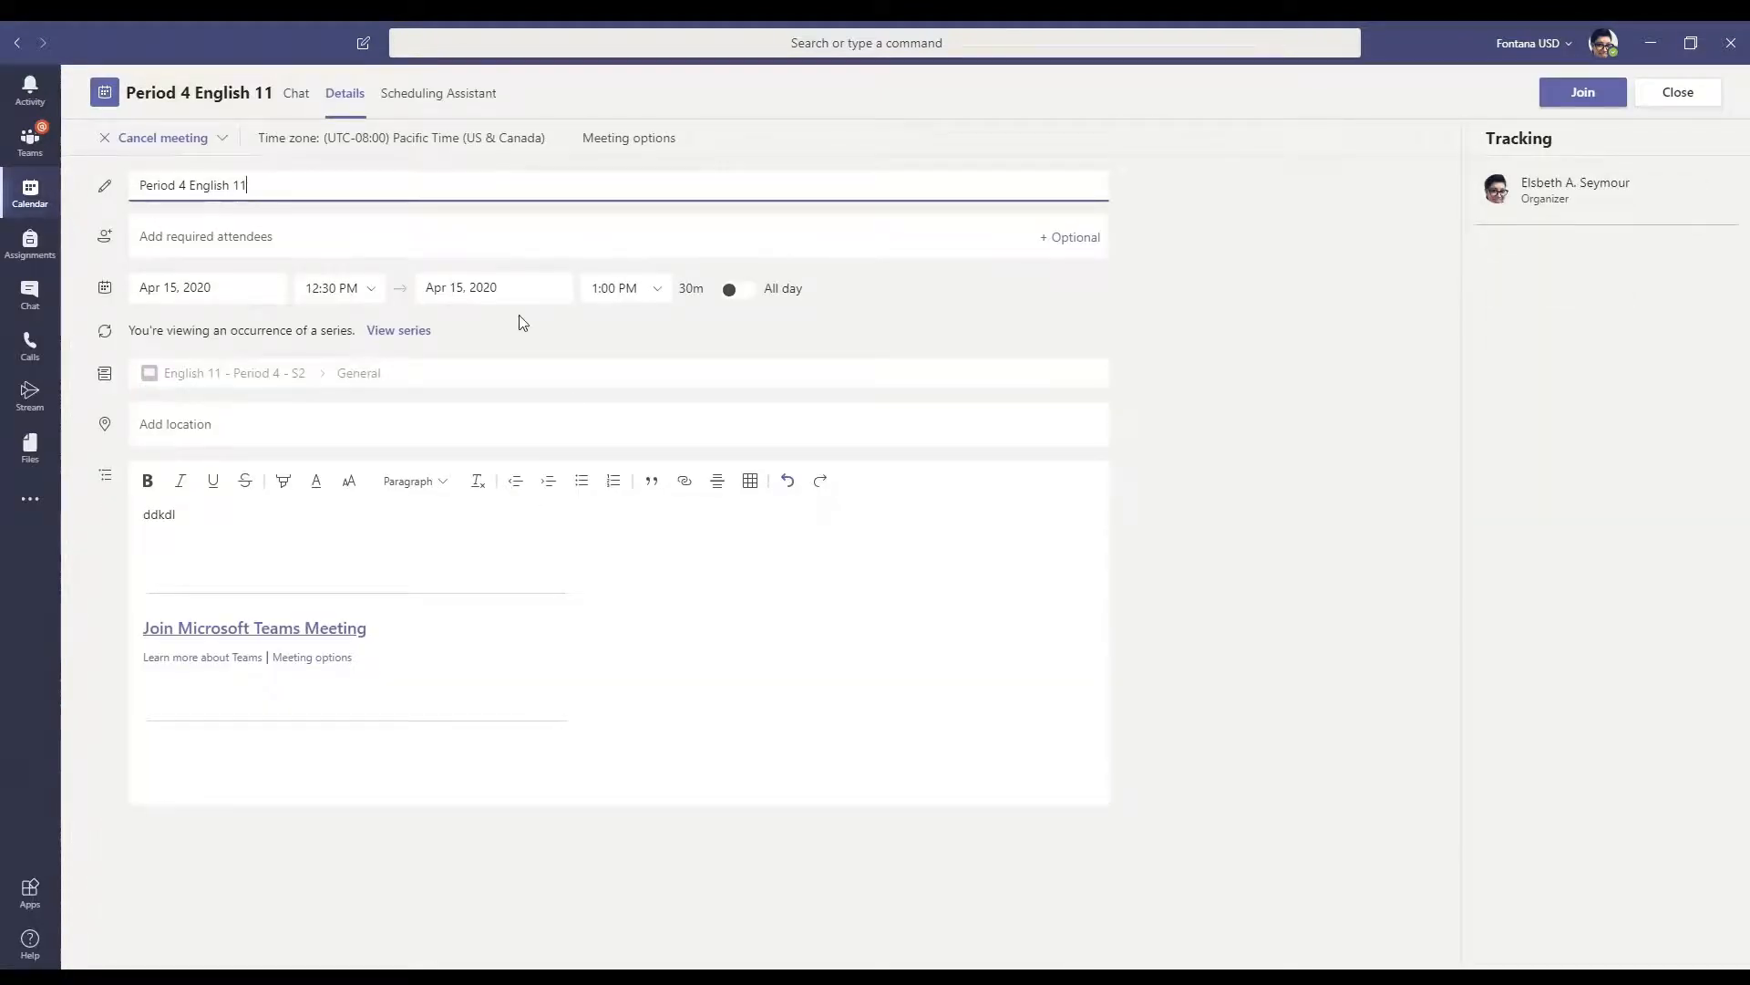
drag(389, 679, 355, 572)
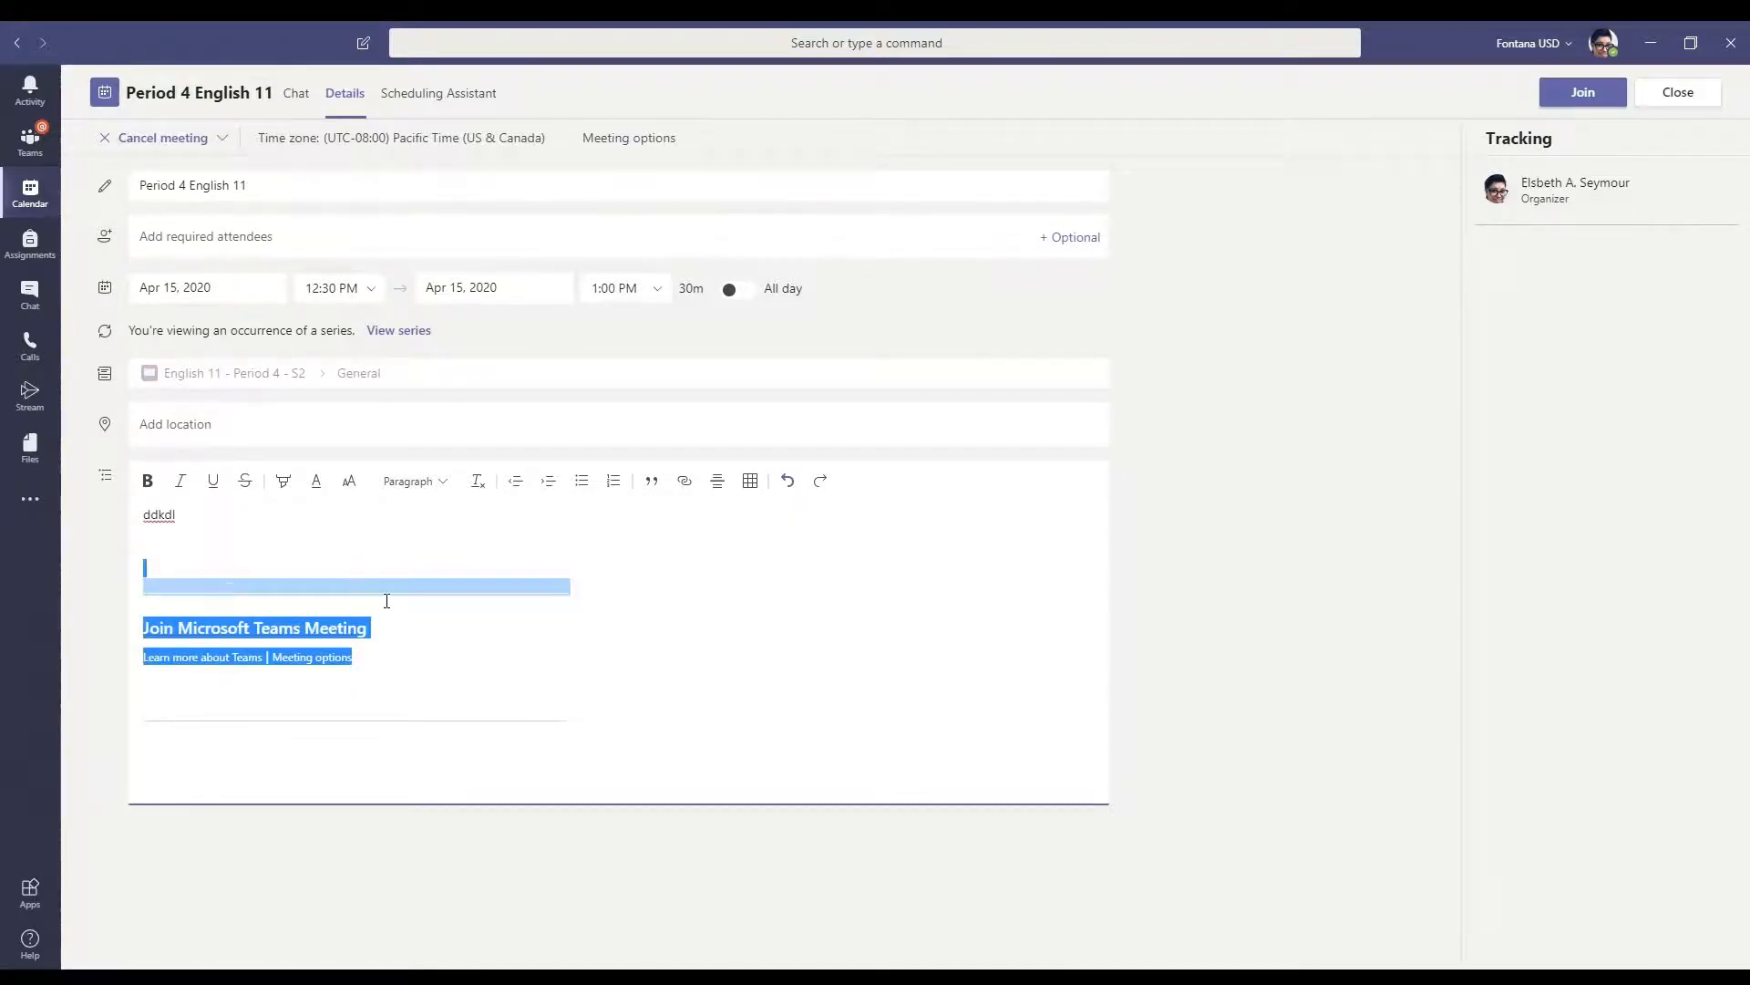
click(568, 617)
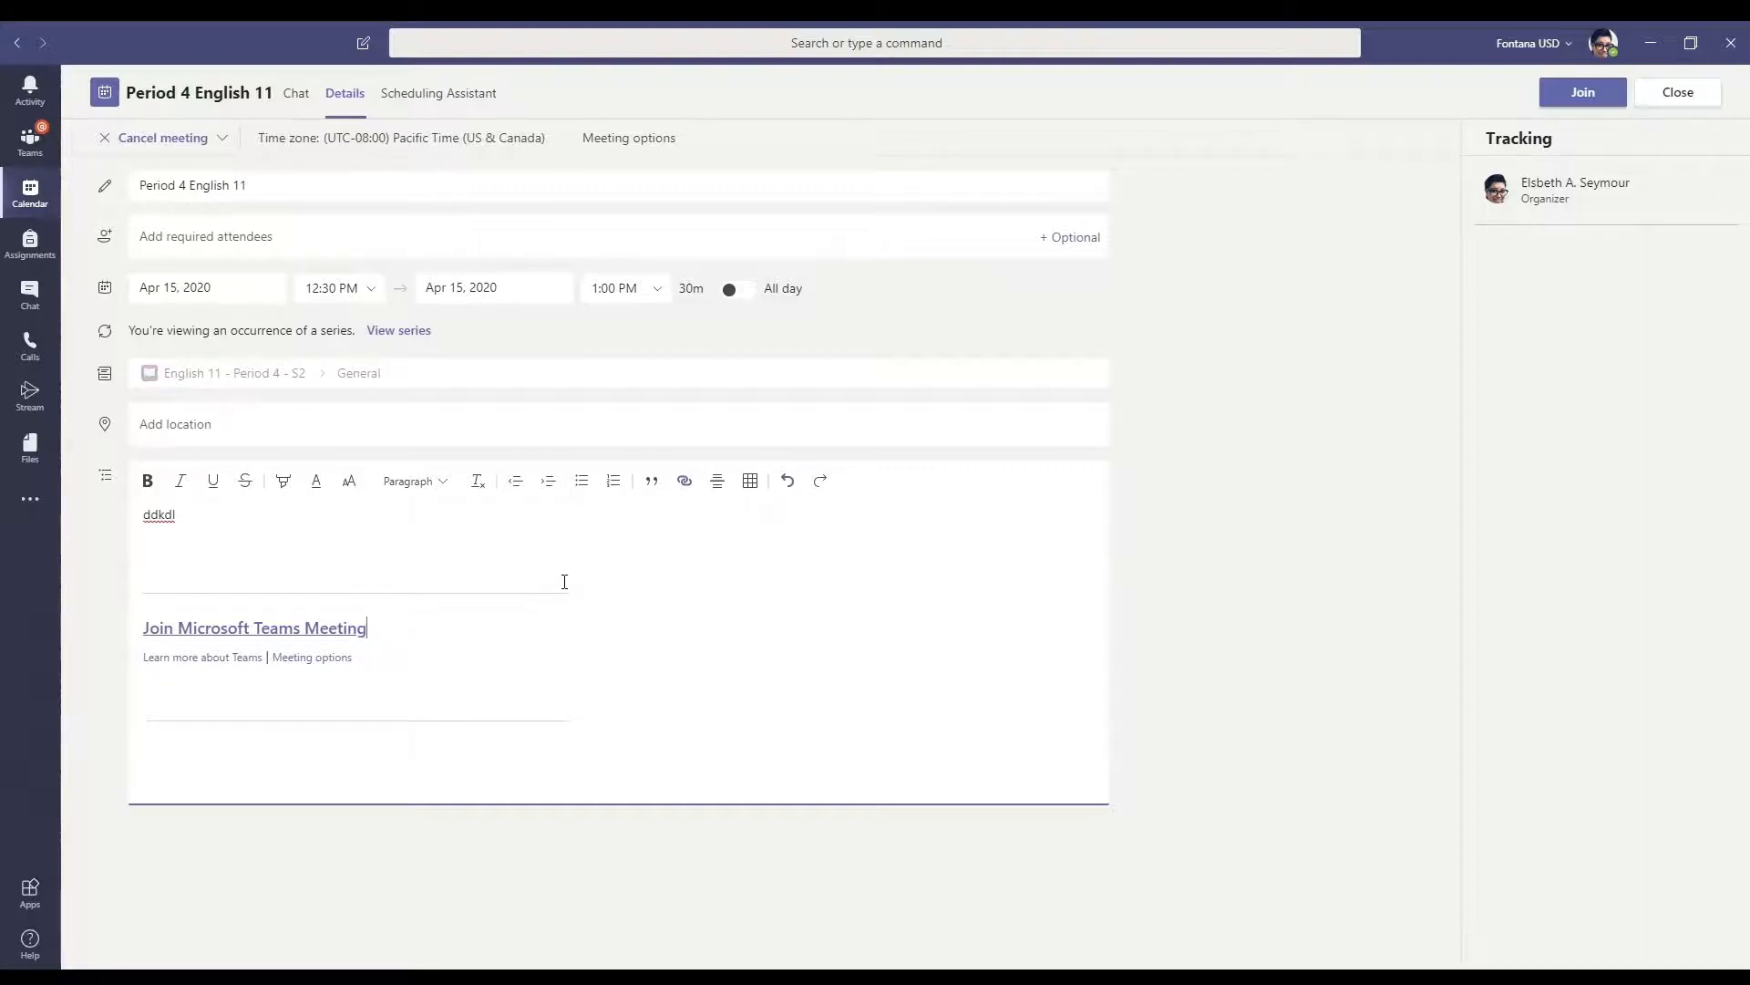
click(658, 145)
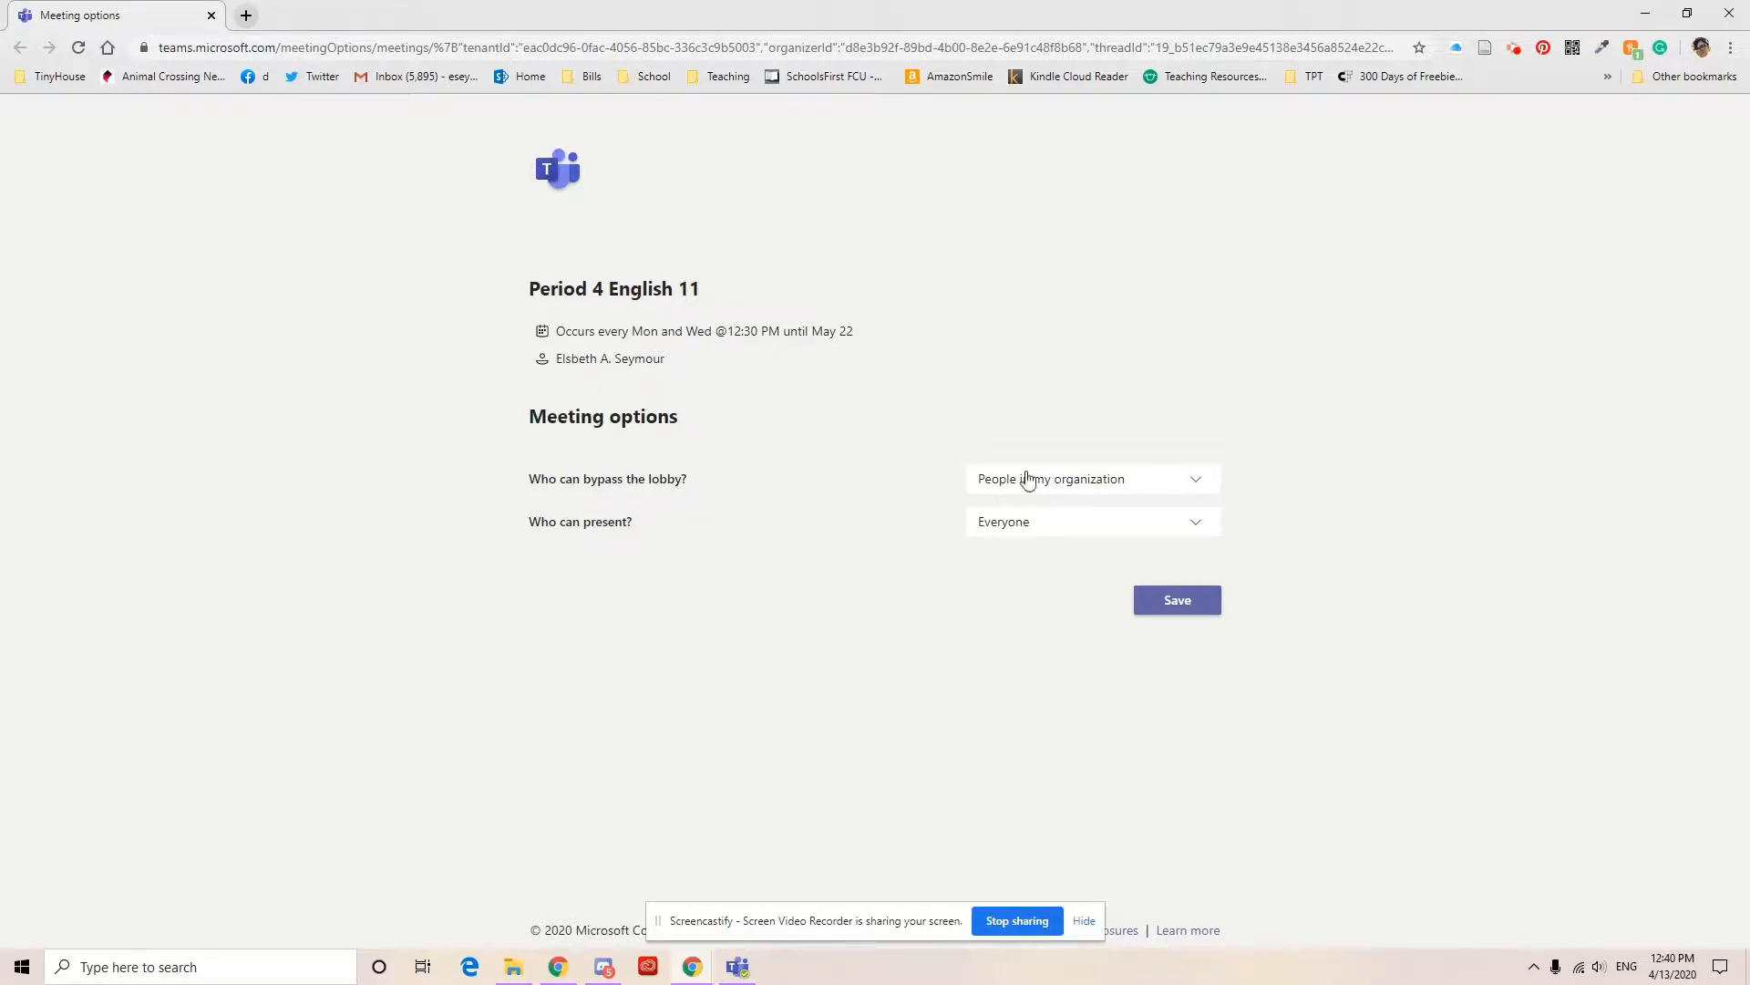
Examine the available choices for who can bypass the lobby
click(1118, 488)
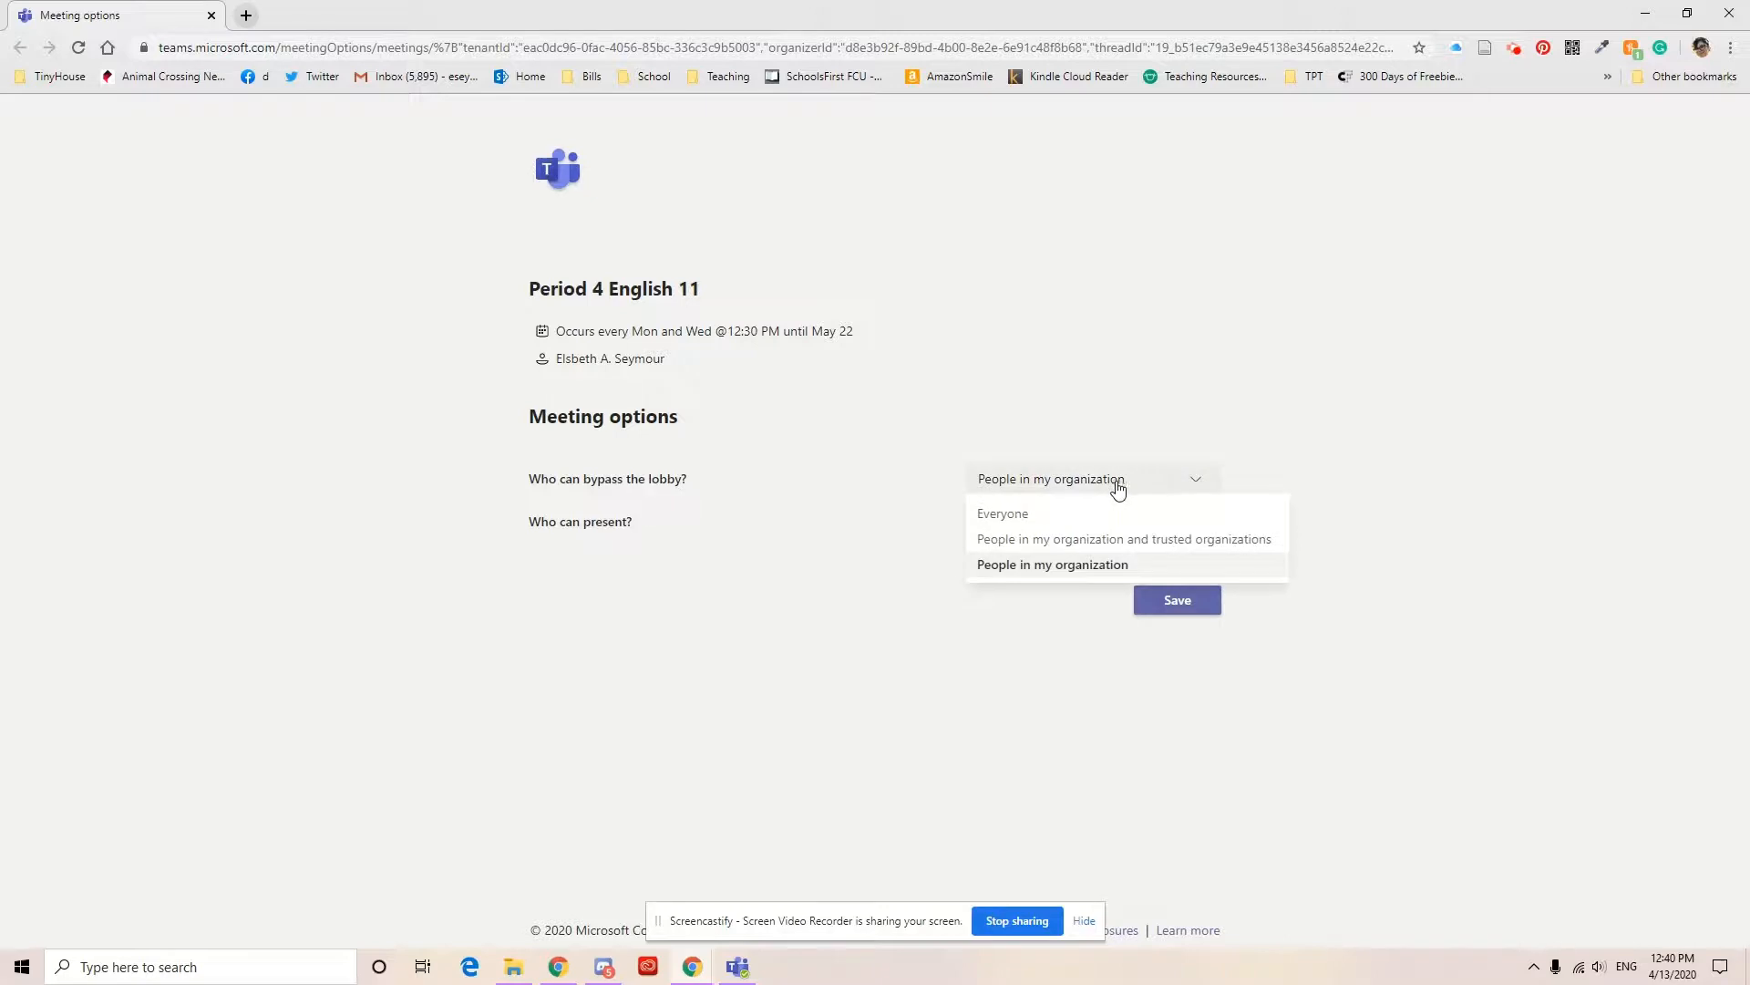
click(1116, 485)
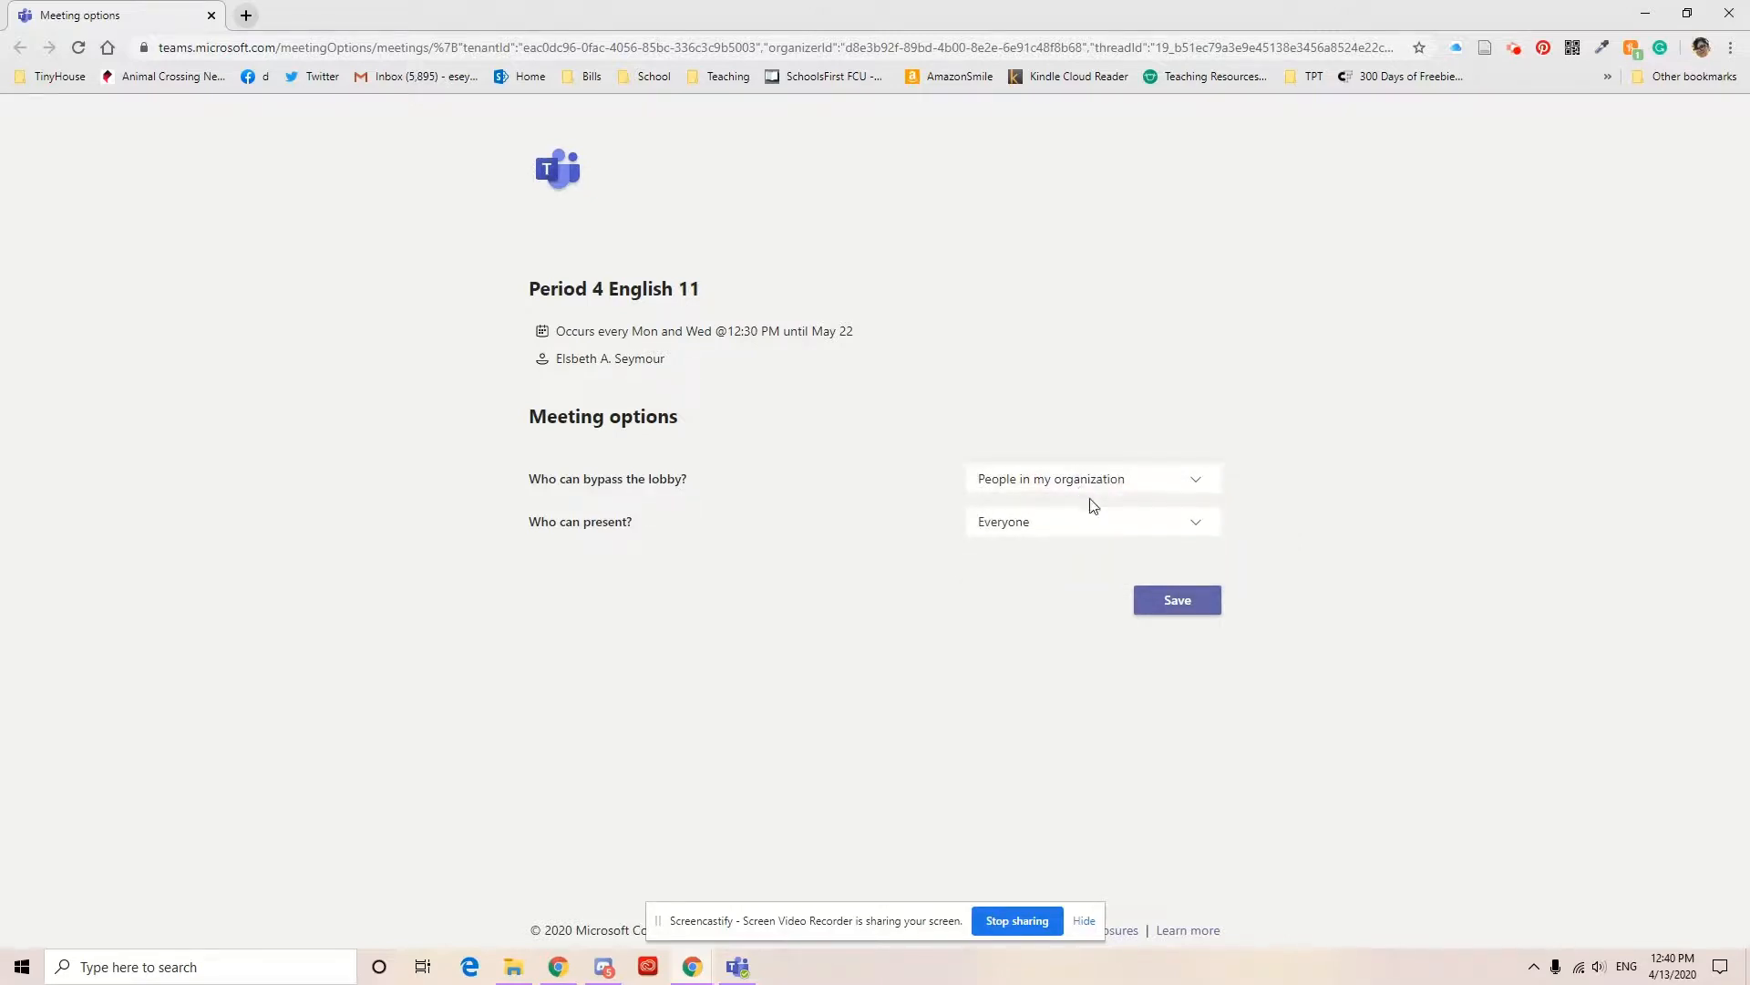
click(1093, 496)
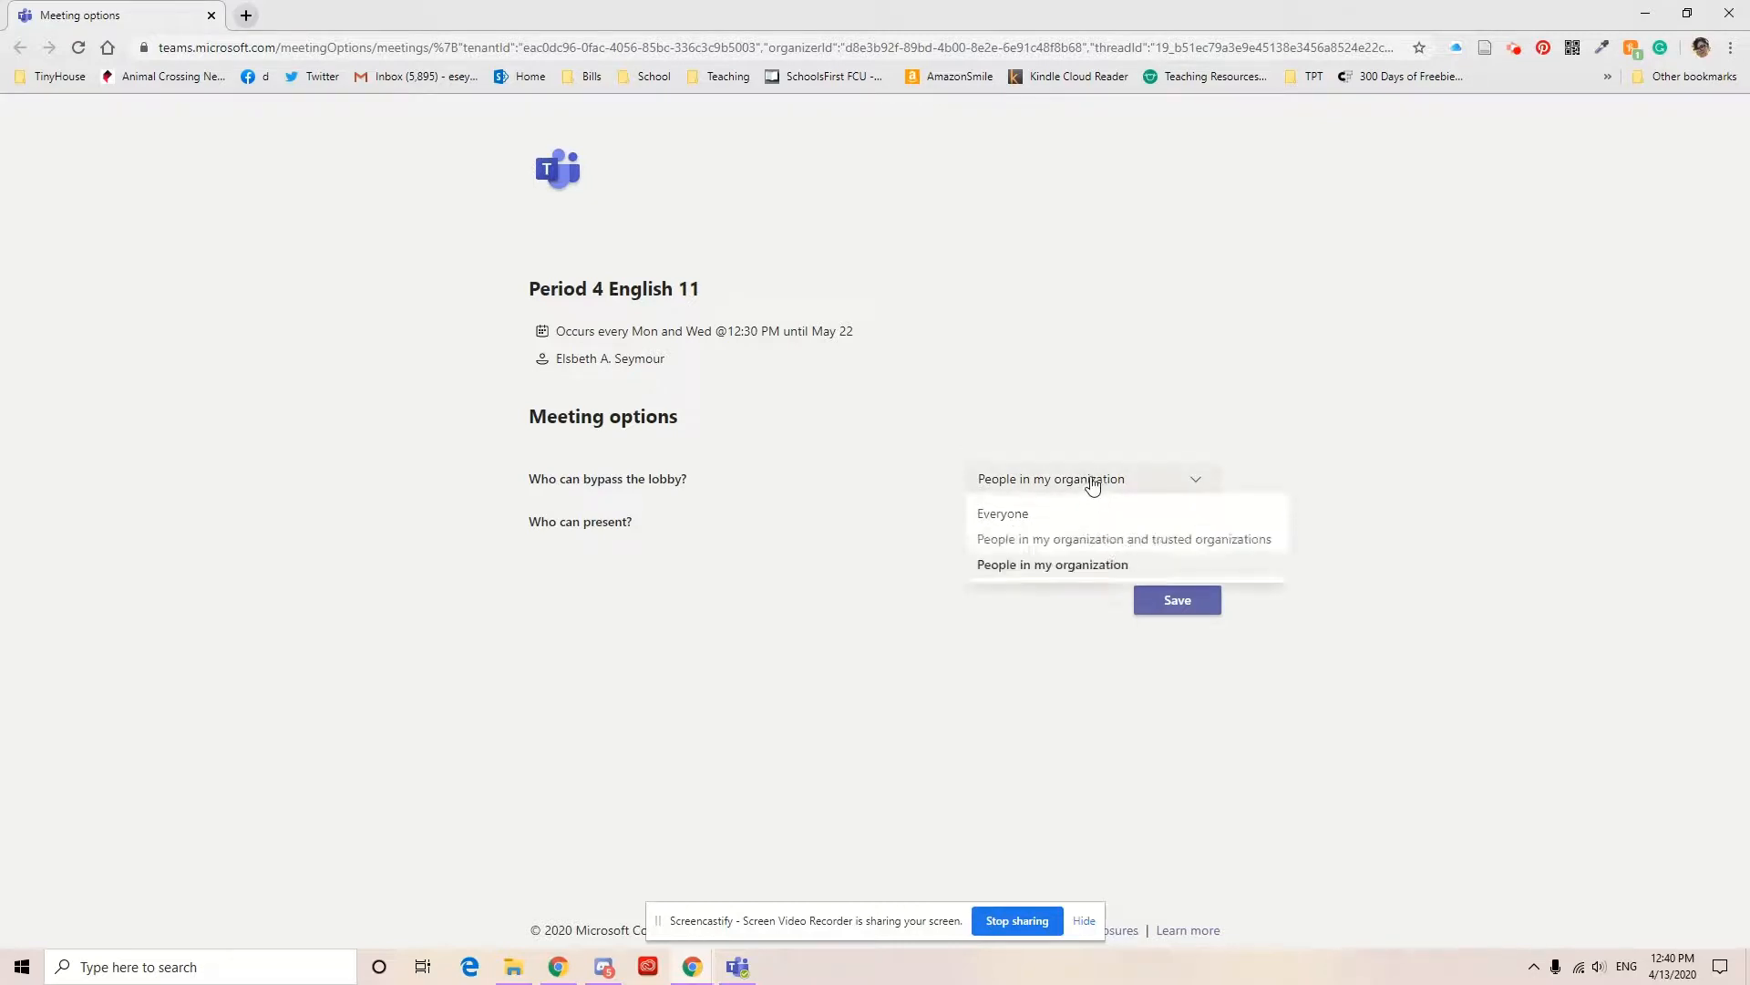
click(1090, 480)
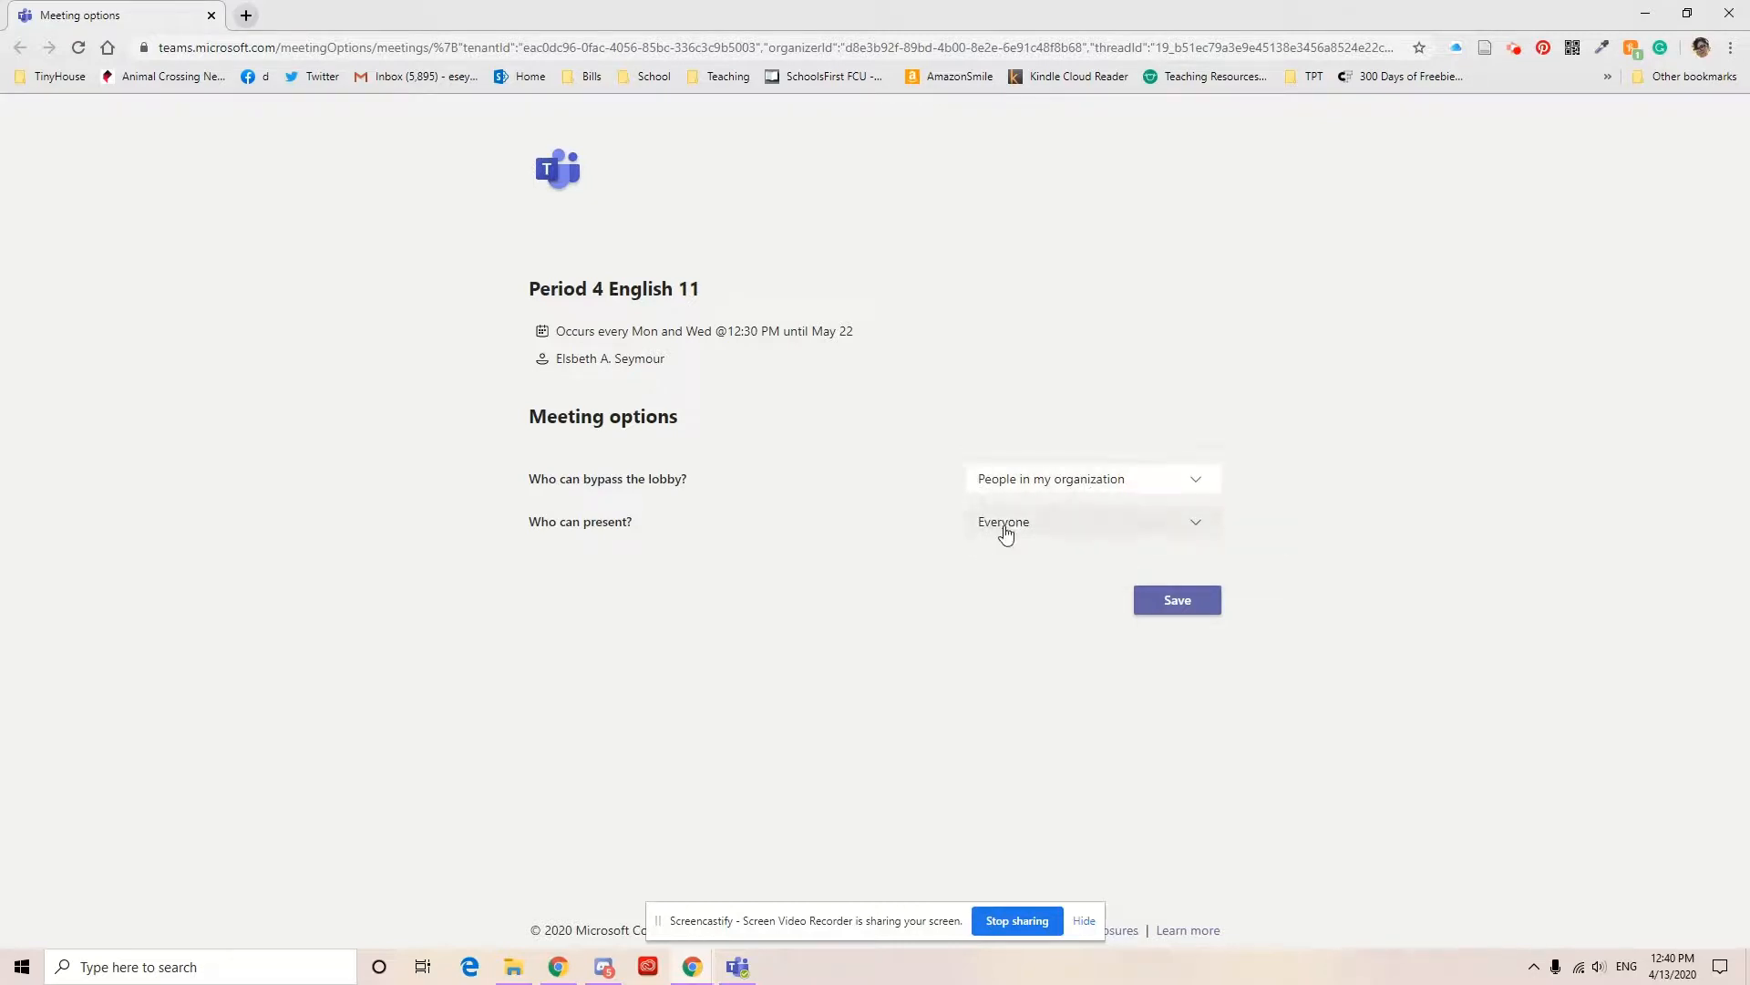
click(1091, 484)
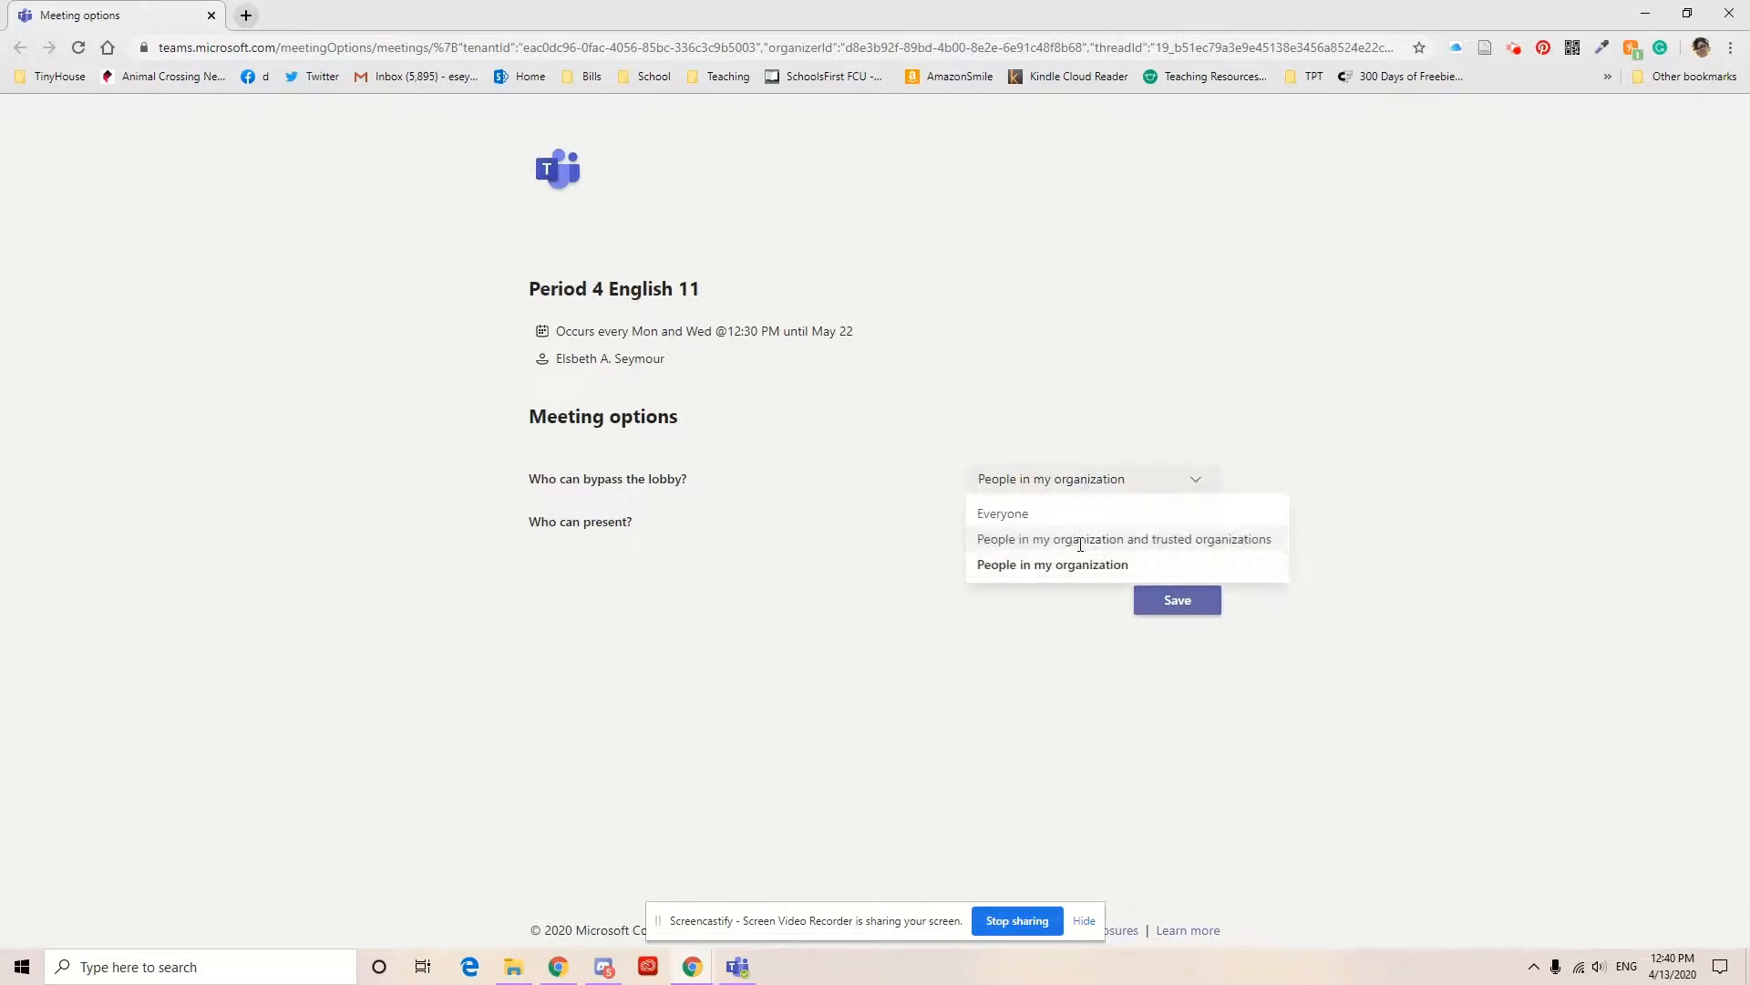
click(1113, 481)
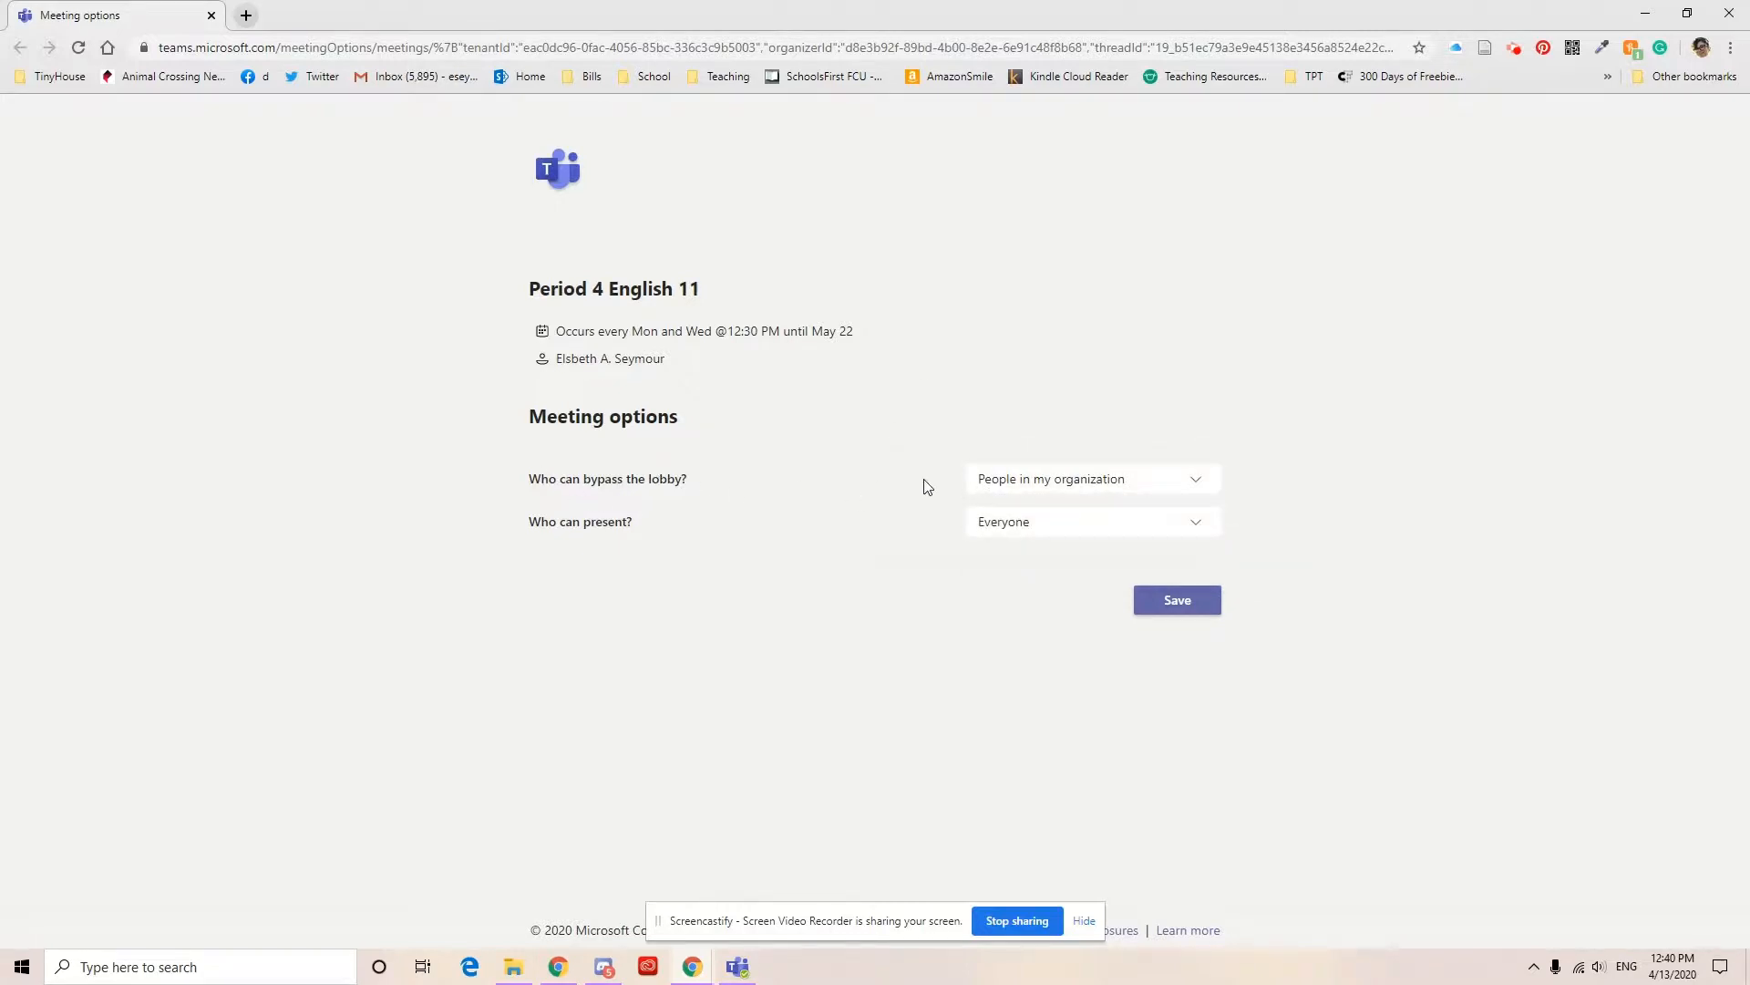
Set who can present in the Period 4 English 11 meeting to Only me
click(1046, 534)
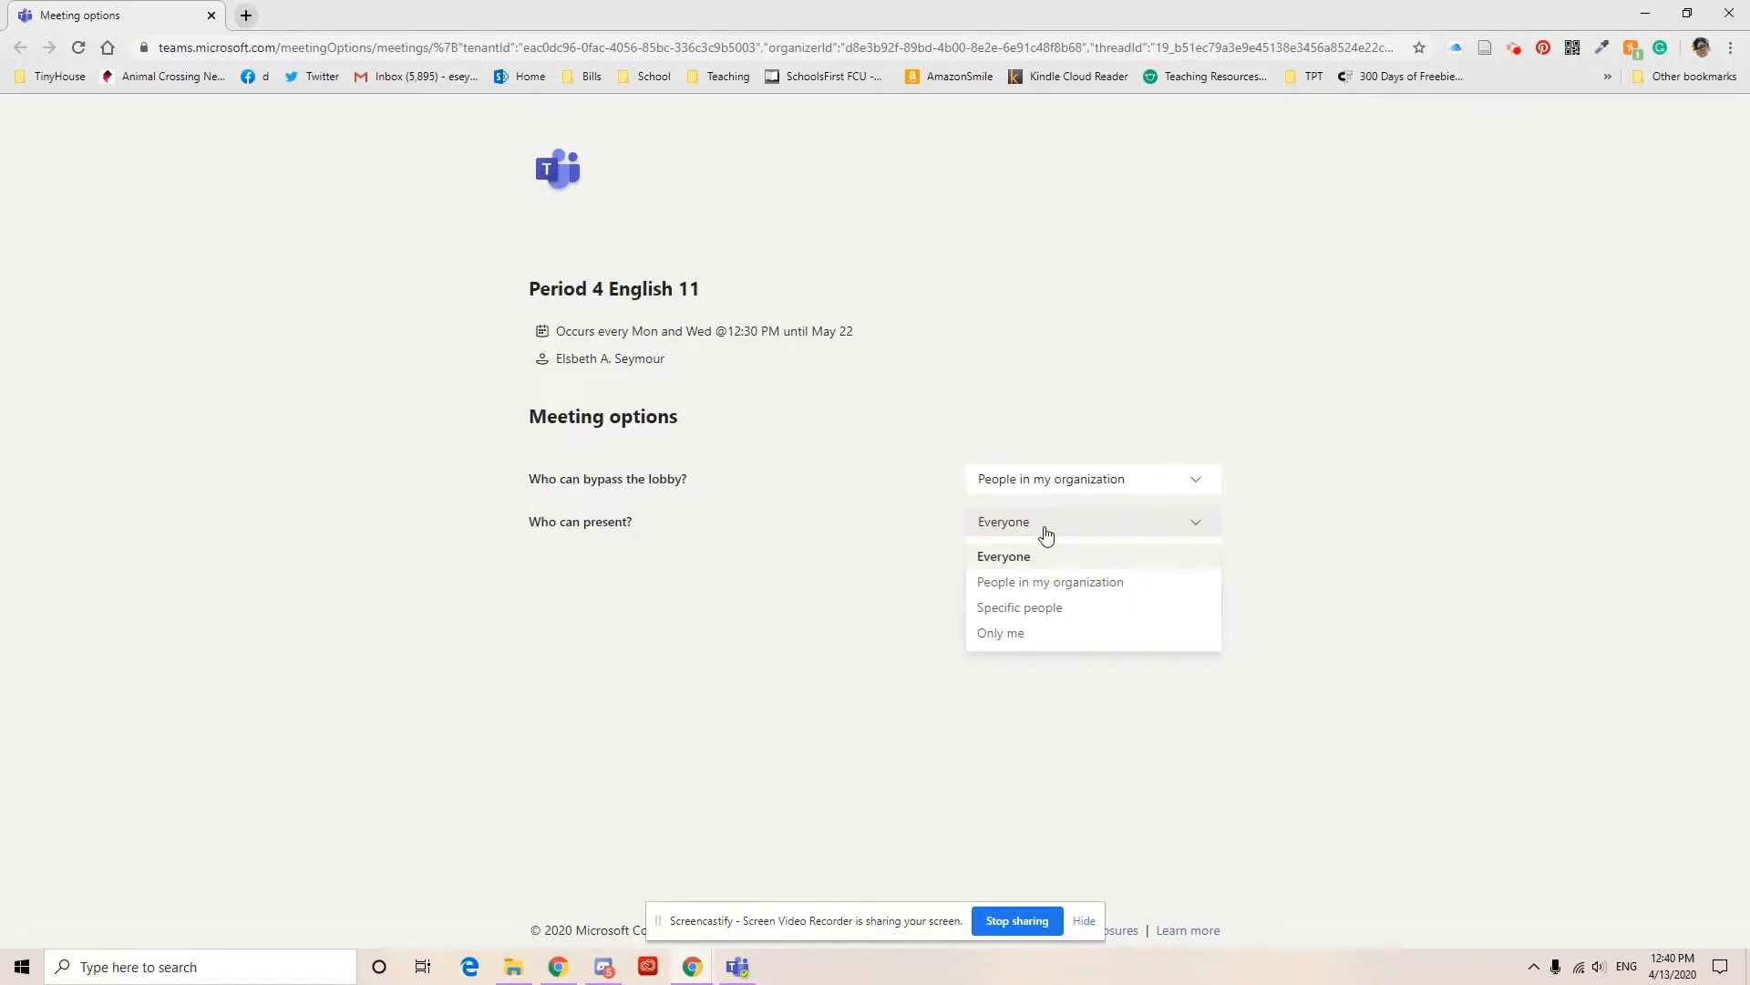
click(1091, 633)
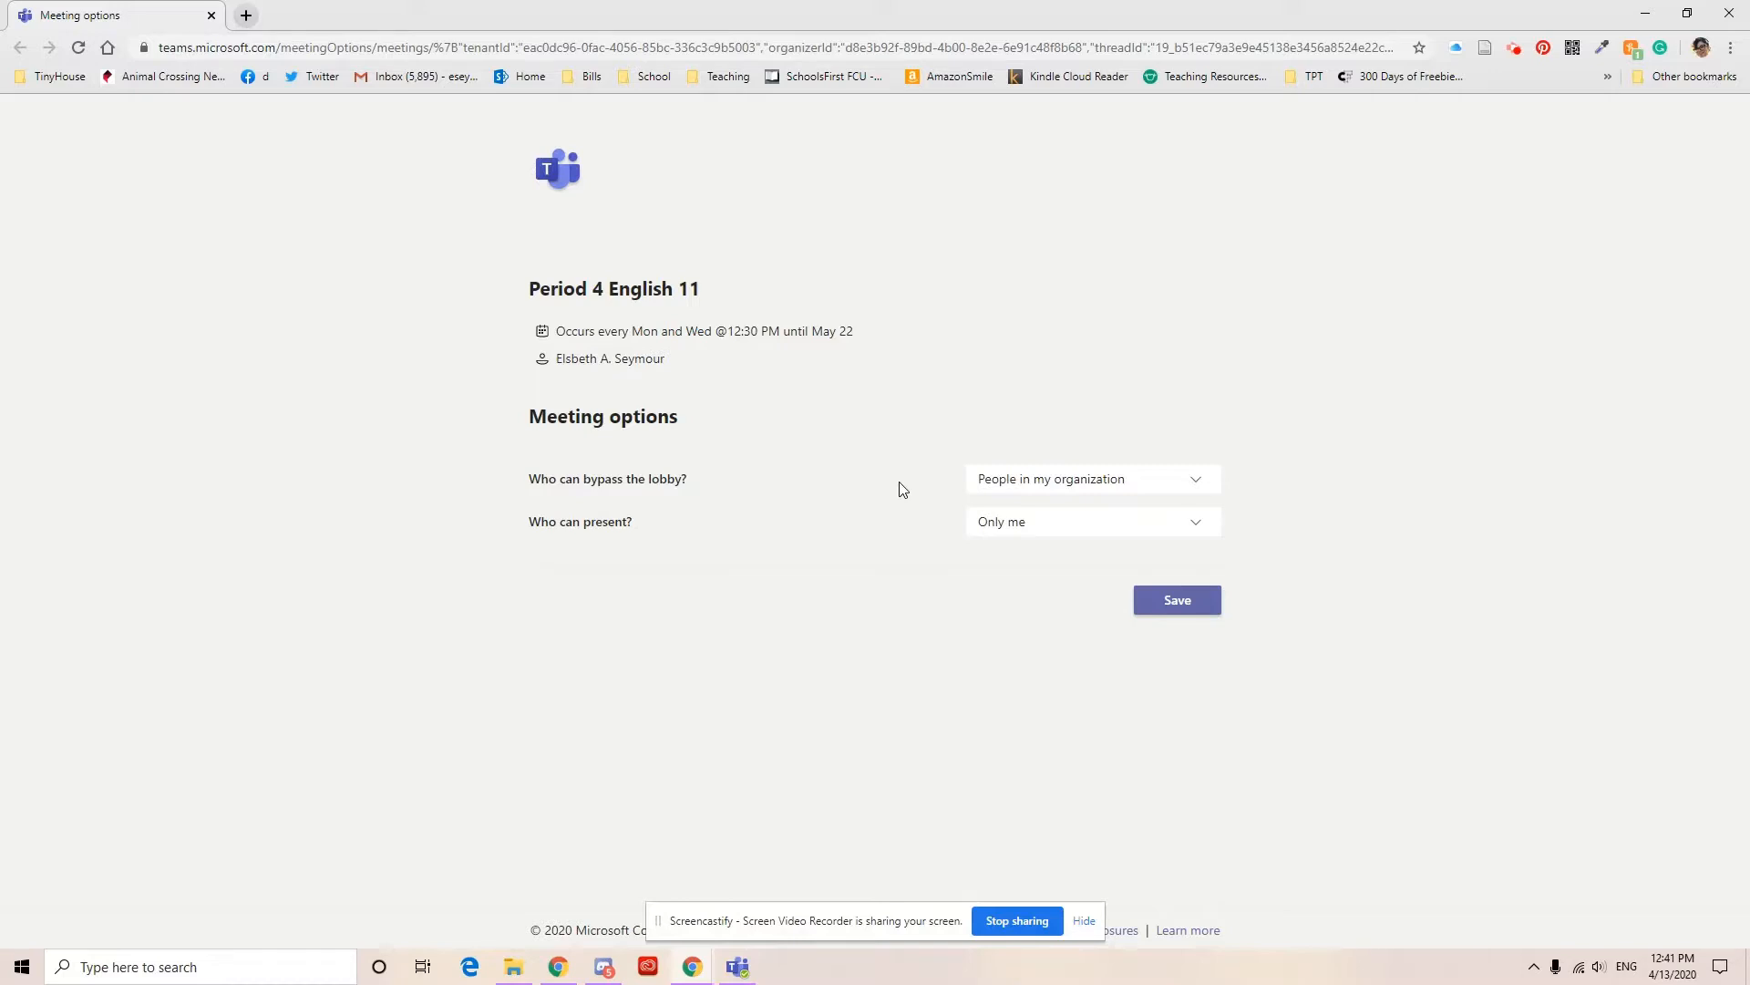
Try the Specific people choice for who can present, and return the setting to Only me
click(1014, 526)
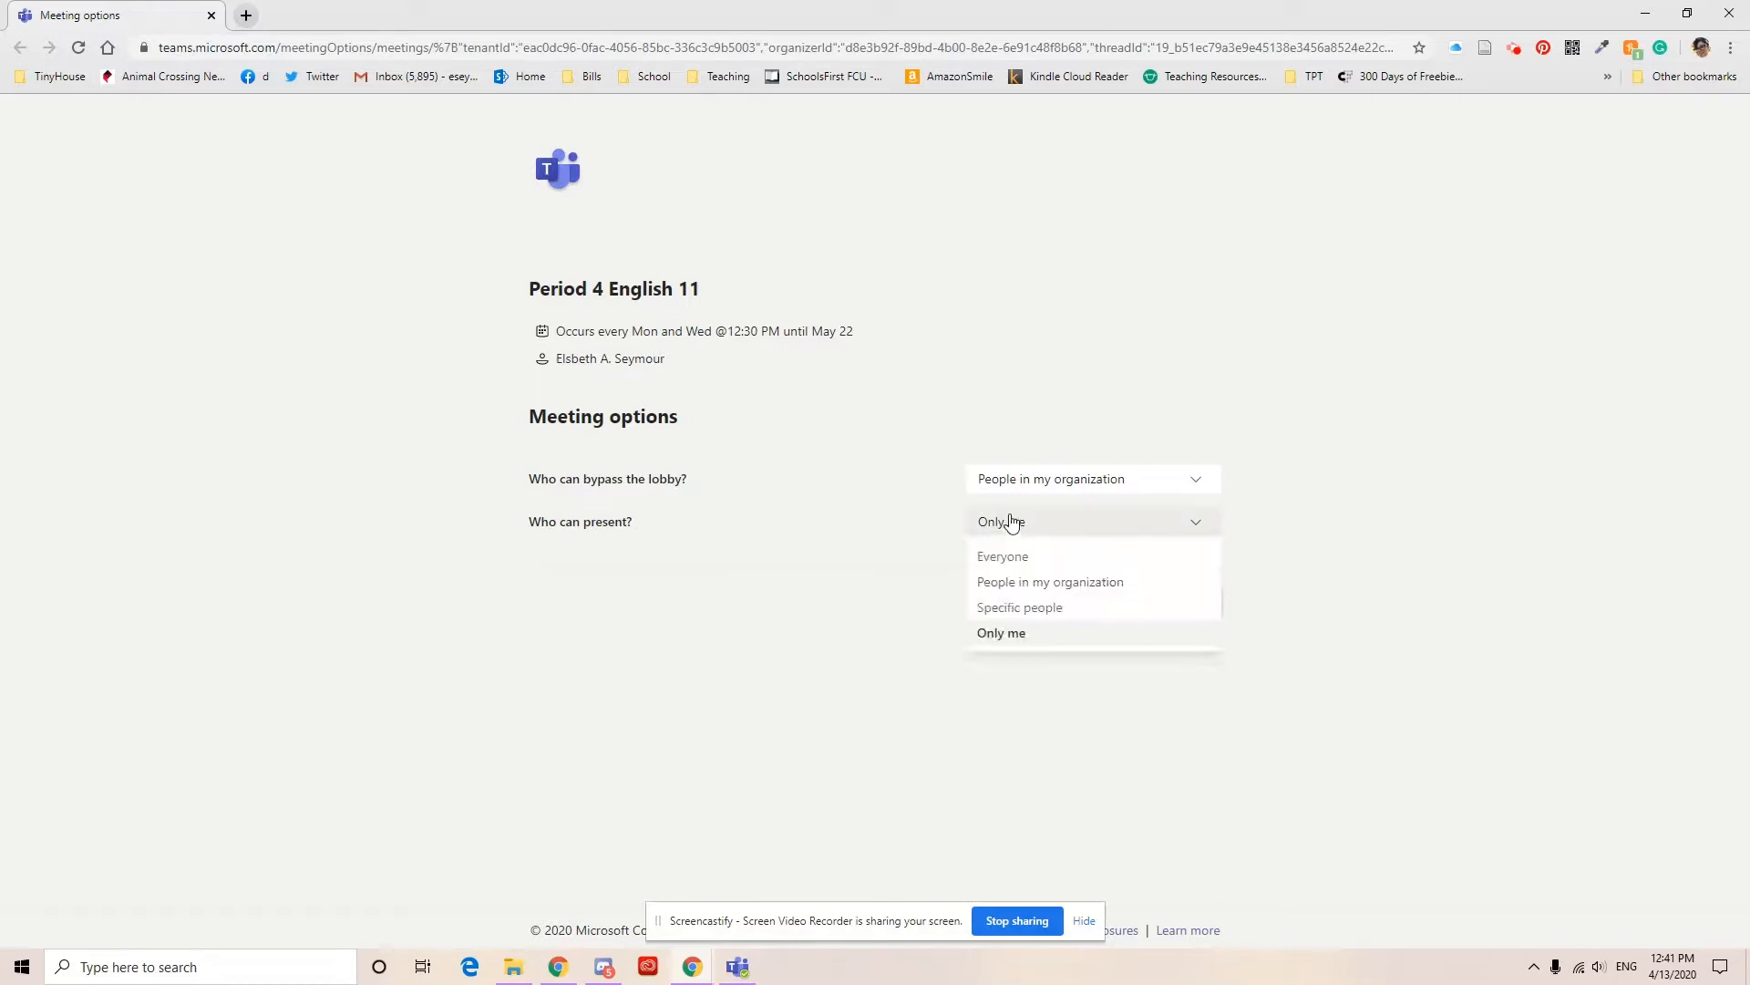
click(1033, 609)
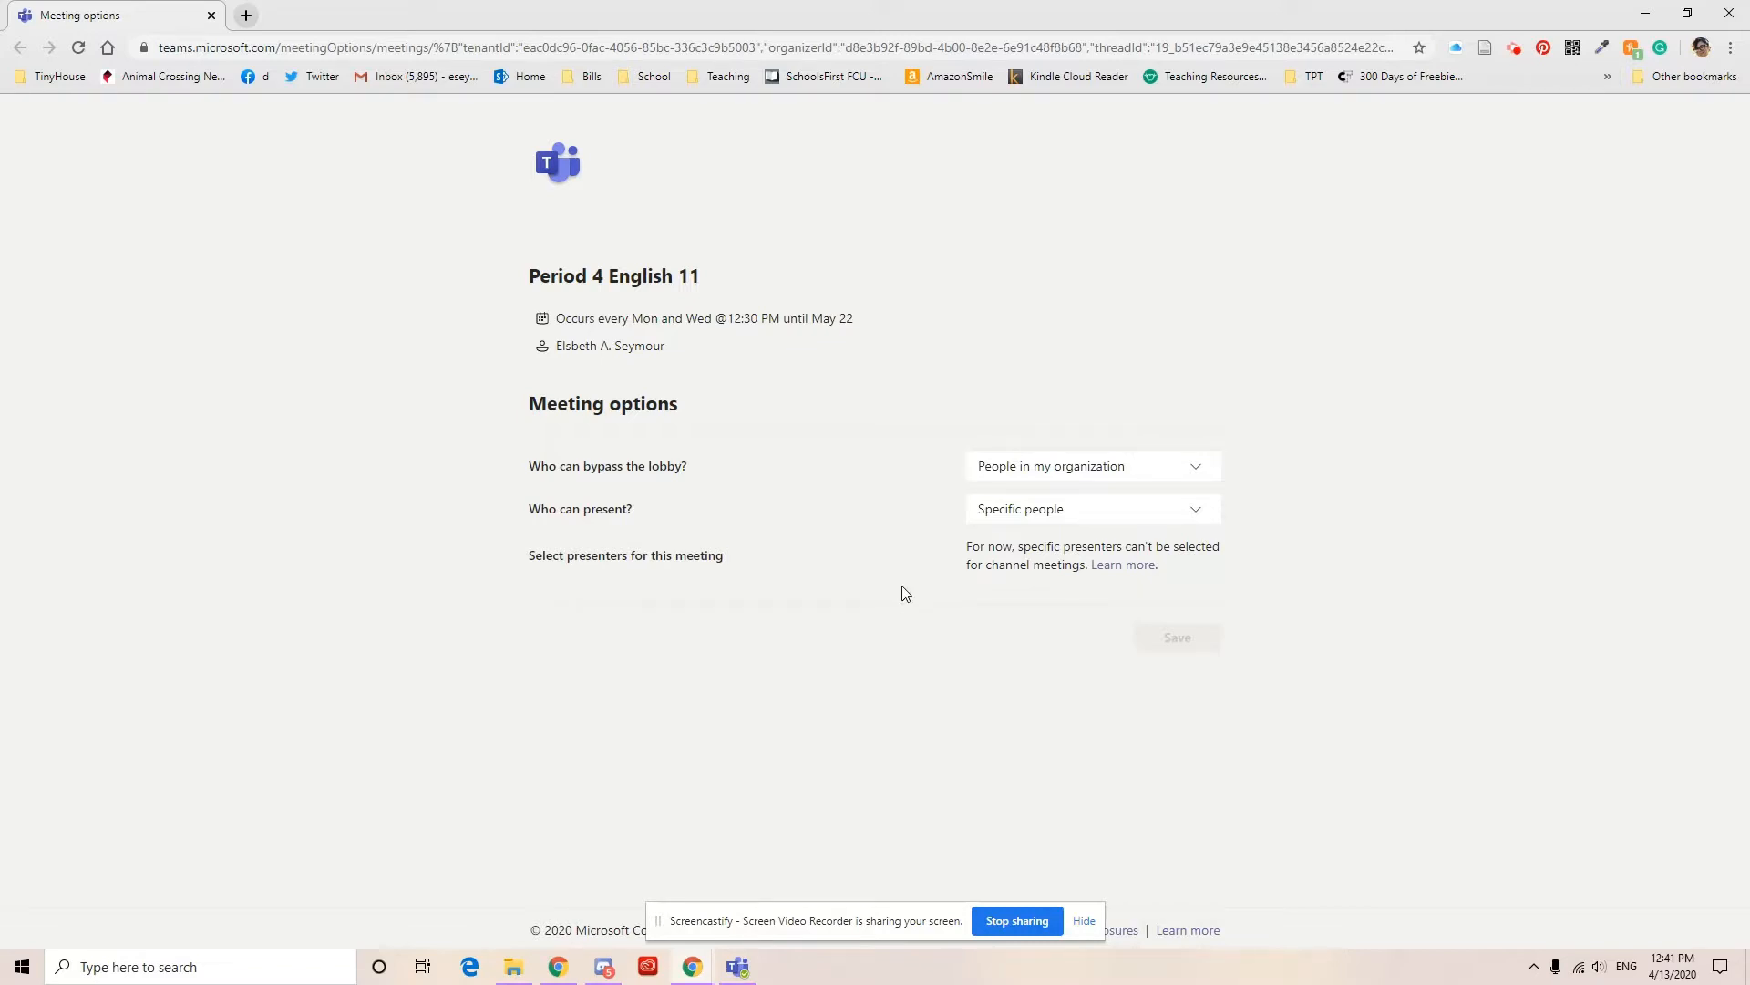
click(981, 517)
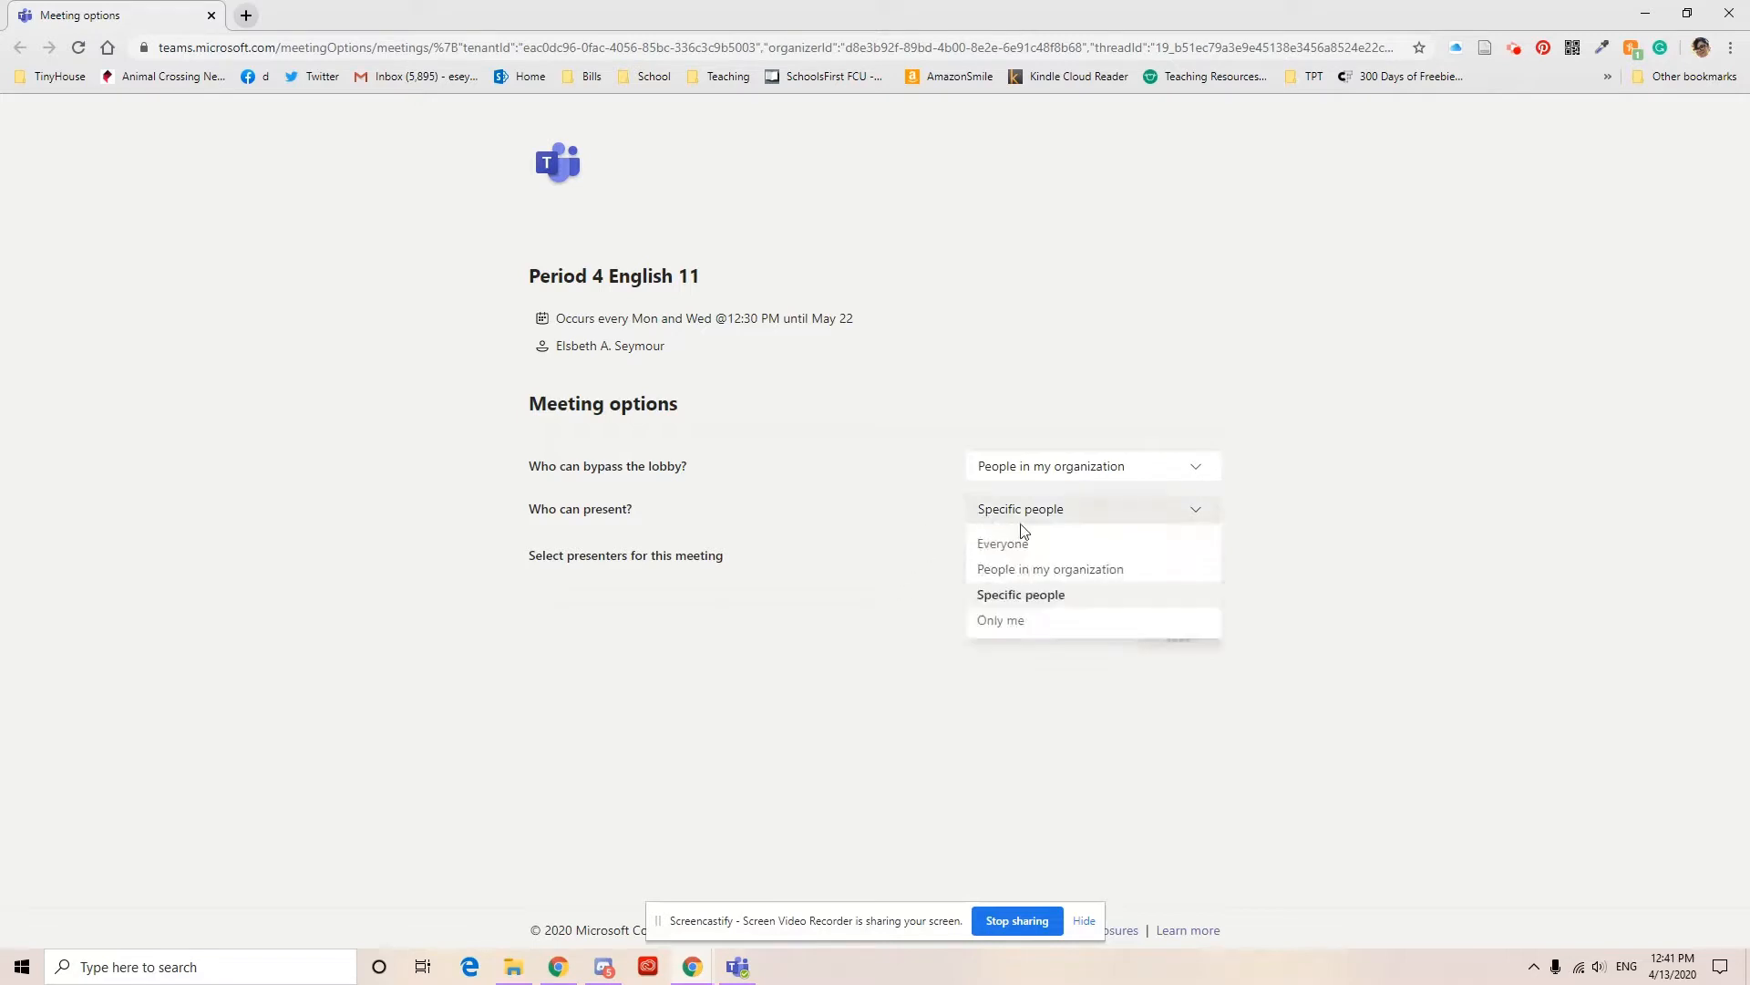
click(1016, 619)
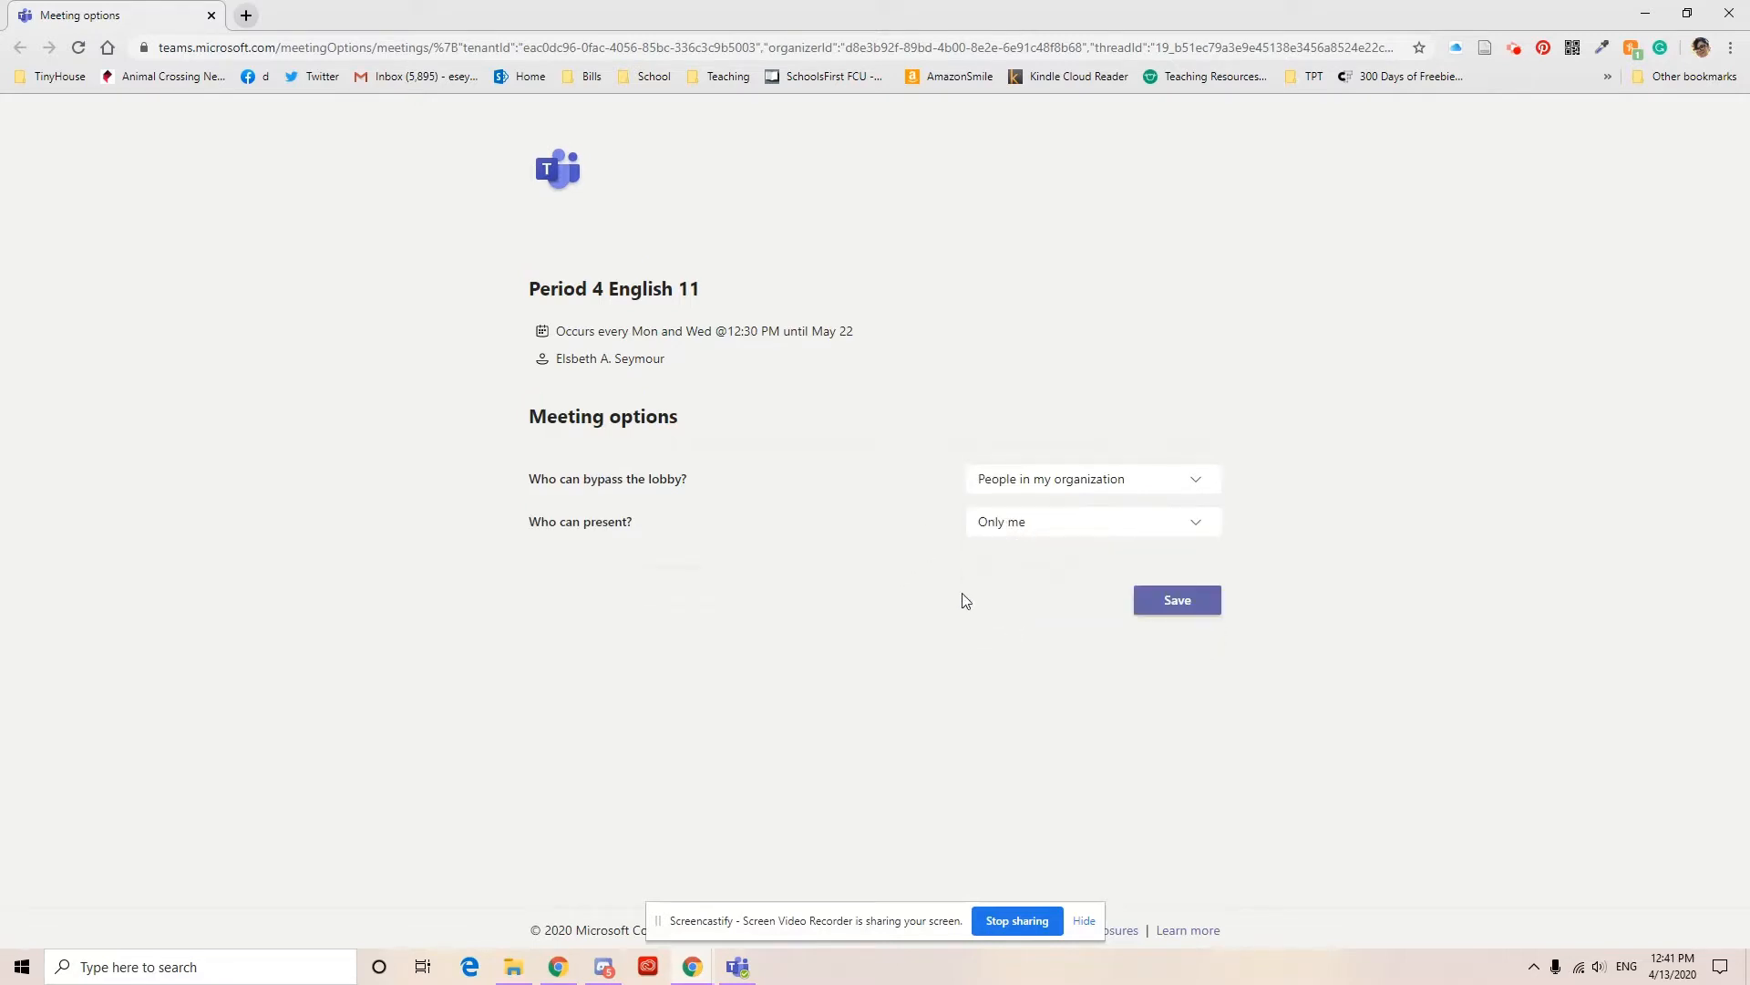
Save the meeting options and return to the calendar in the Teams app, closing the Period 4 English 11 meeting details
click(1196, 605)
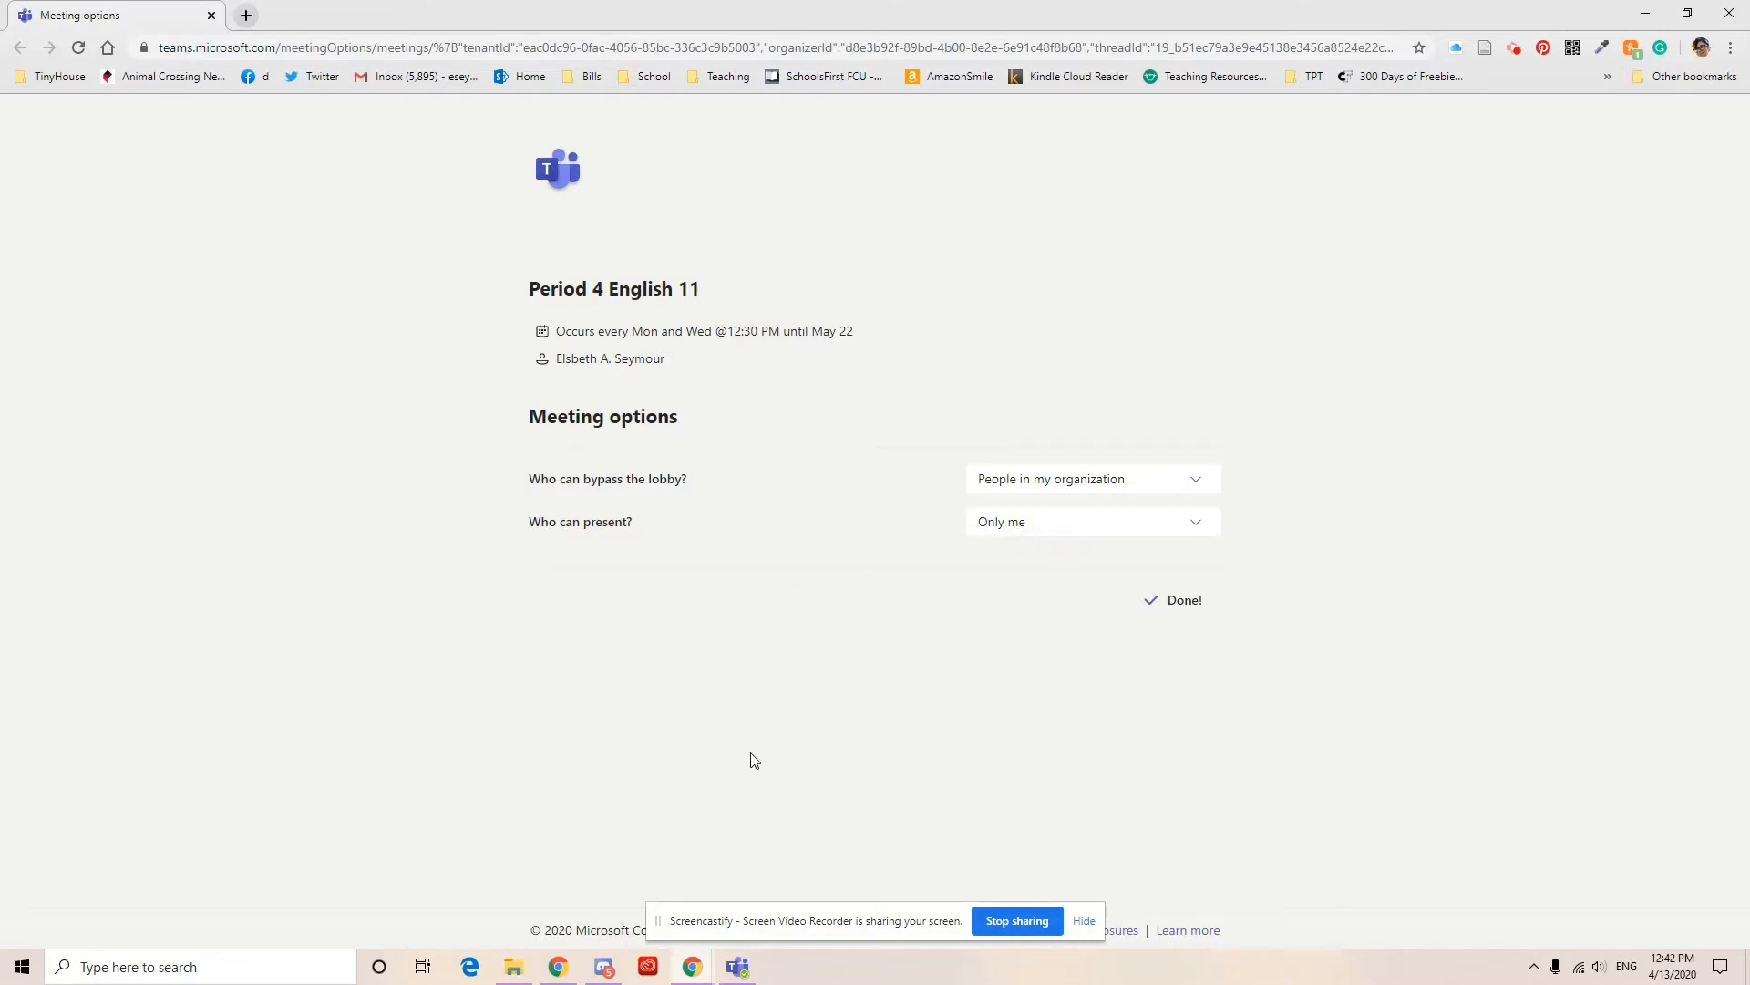
click(739, 972)
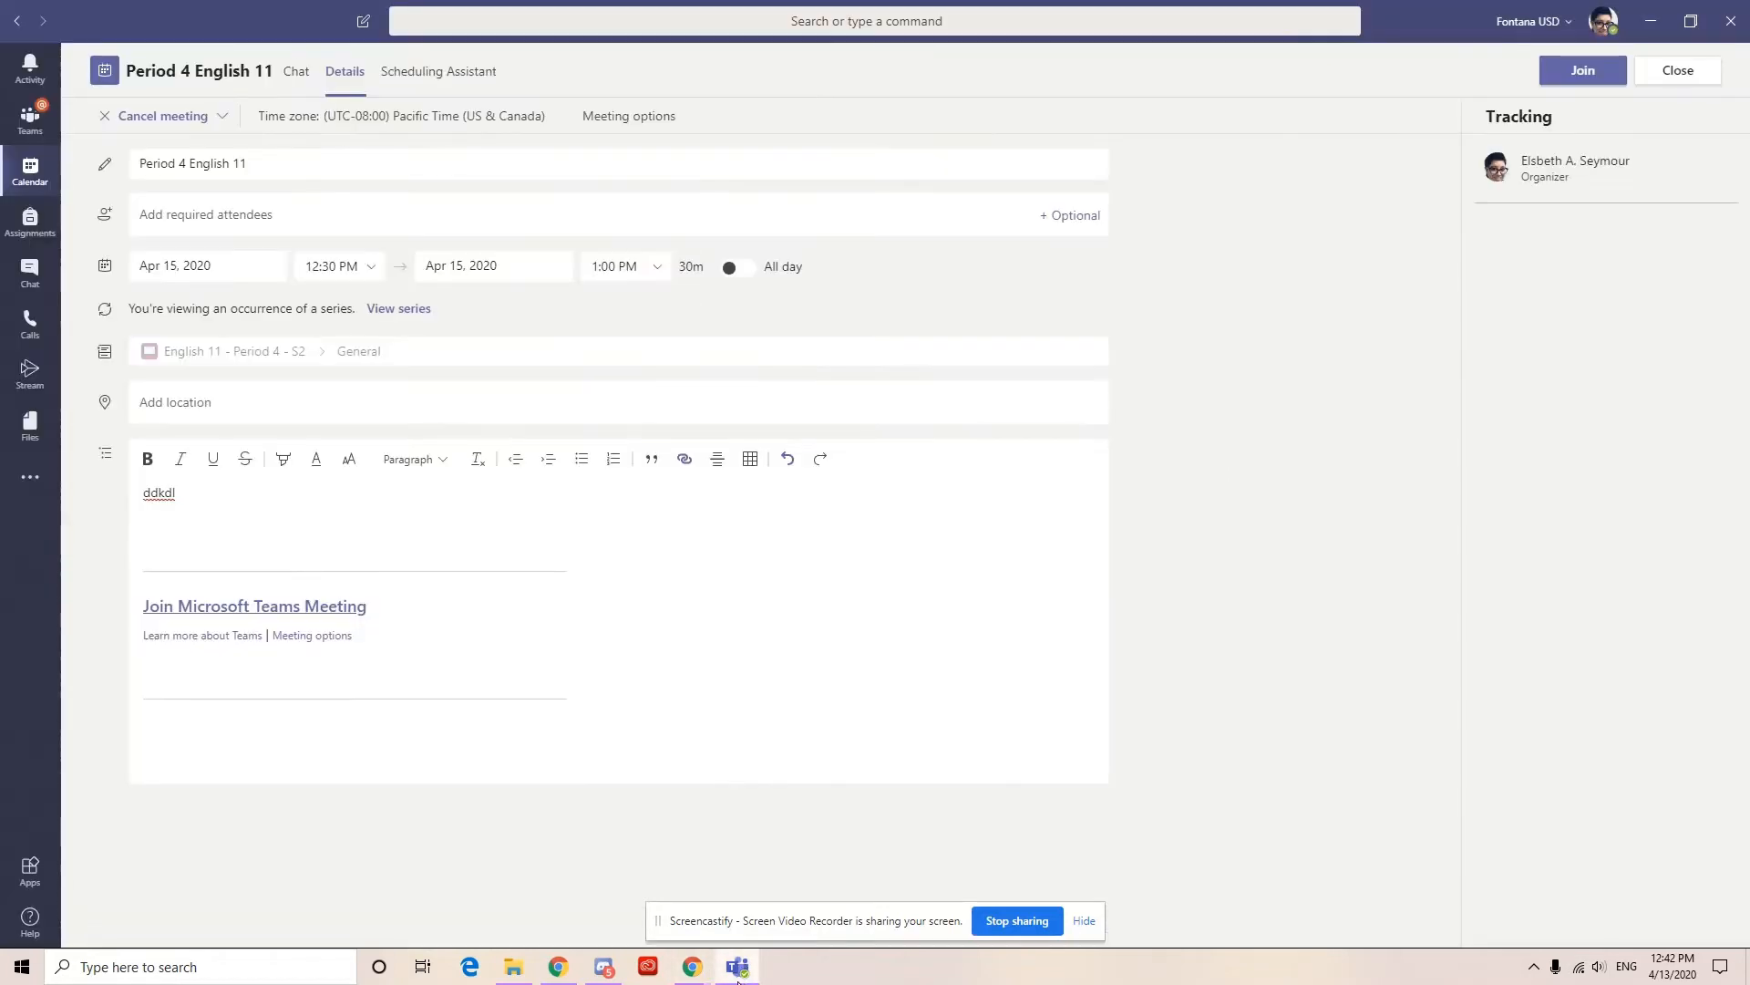
click(1677, 72)
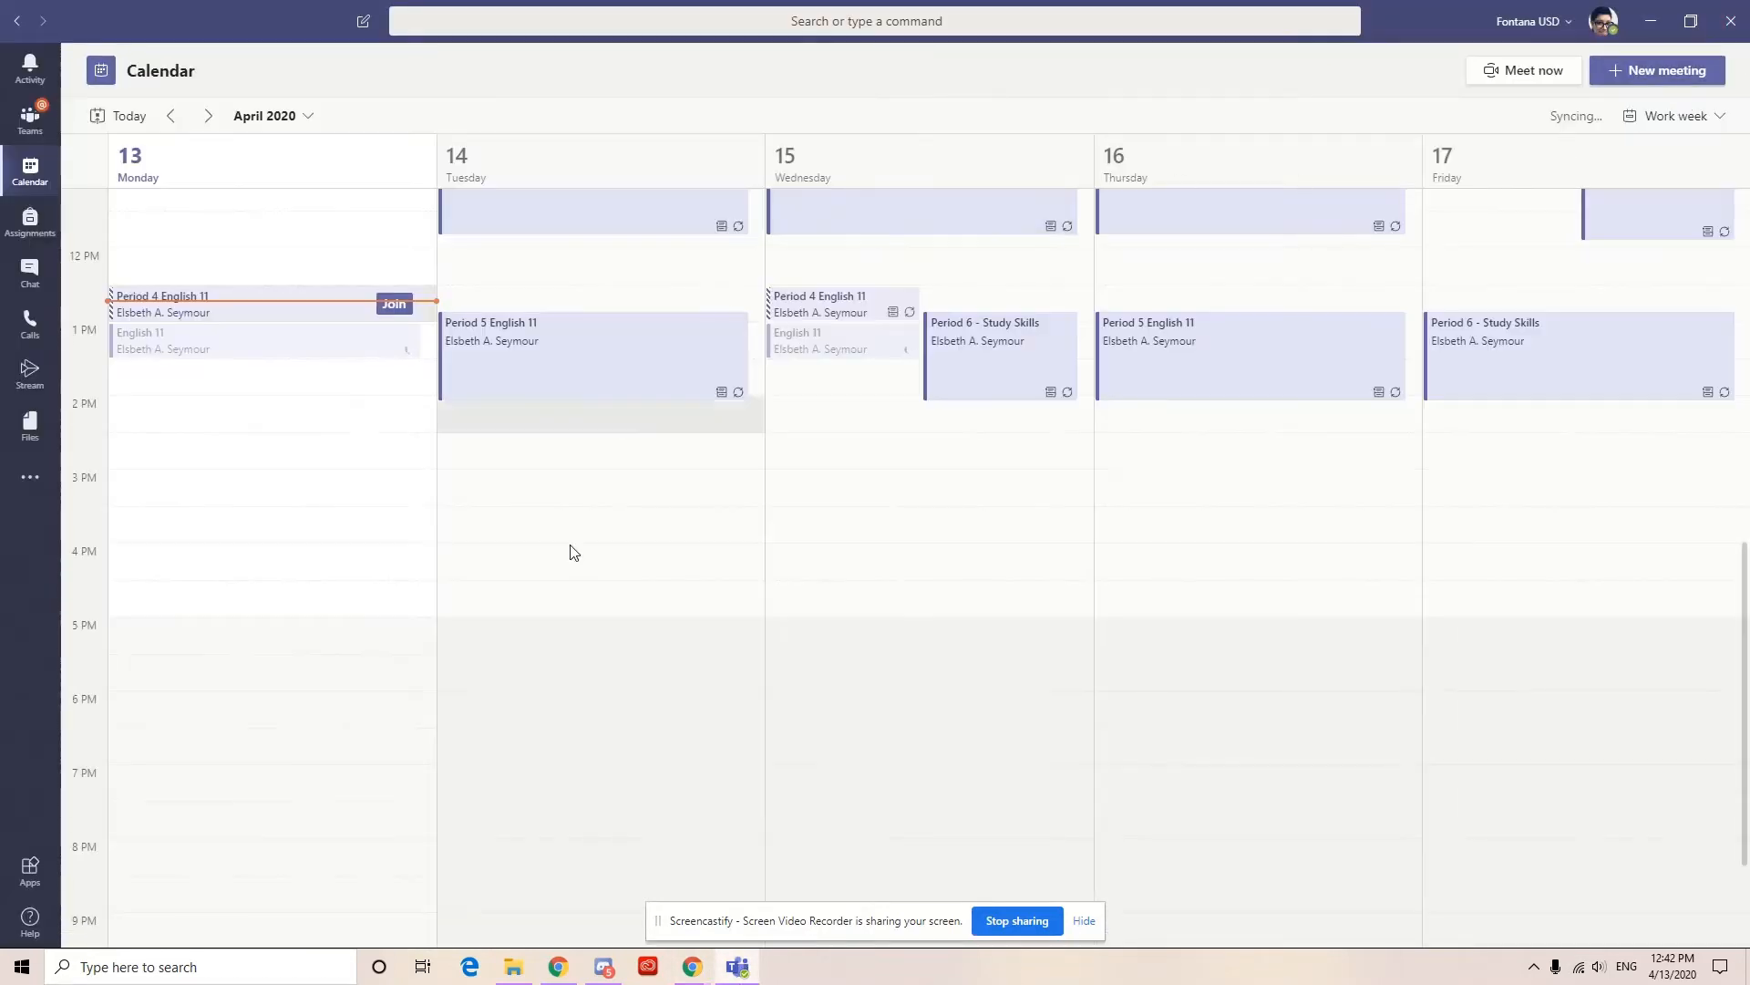